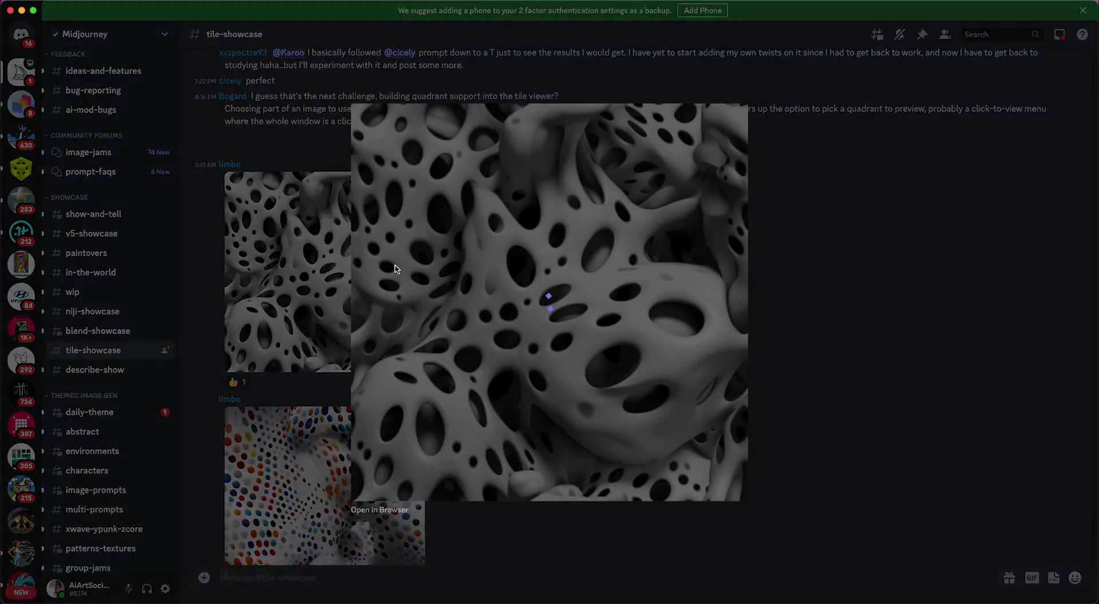
Find the latest black-and-white tiled pattern post in the tile-showcase channel and view its image enlarged
left_click(841, 430)
scroll(438, 319, "down", 15)
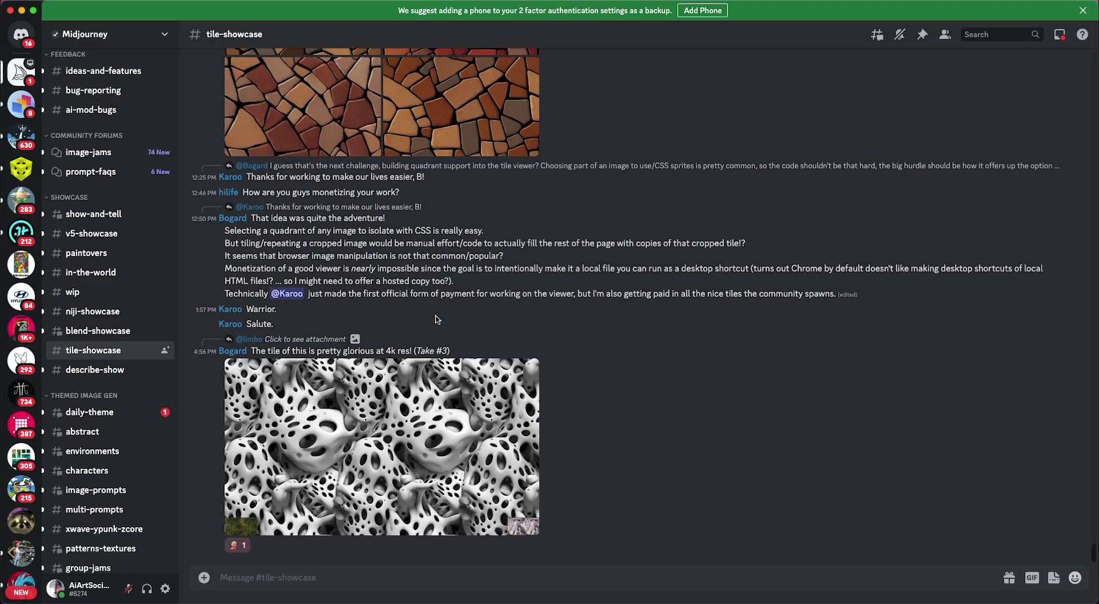
left_click(426, 384)
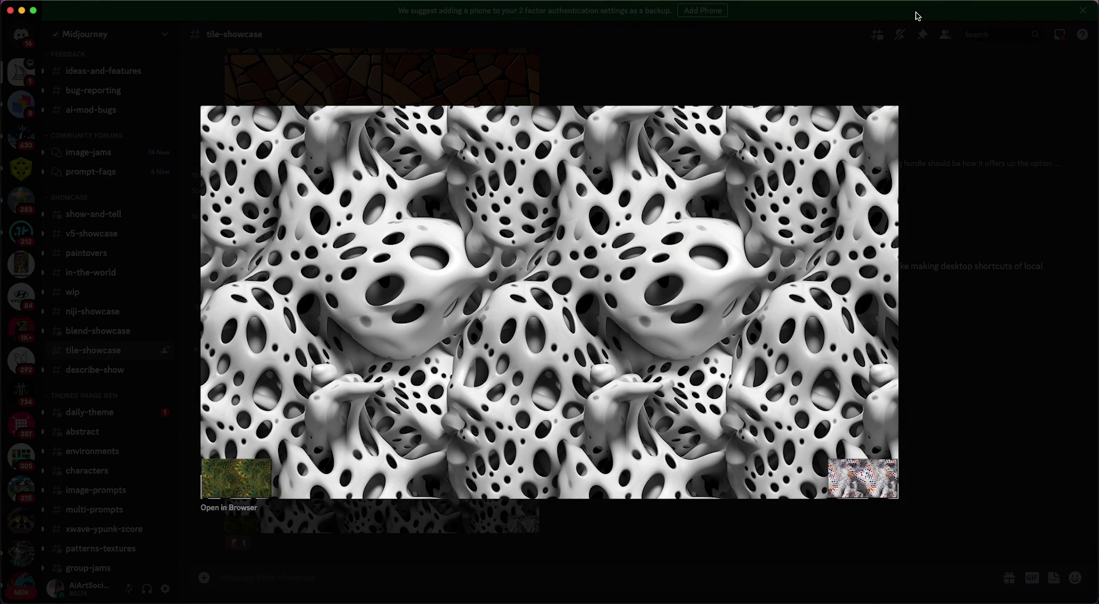
left_click(235, 91)
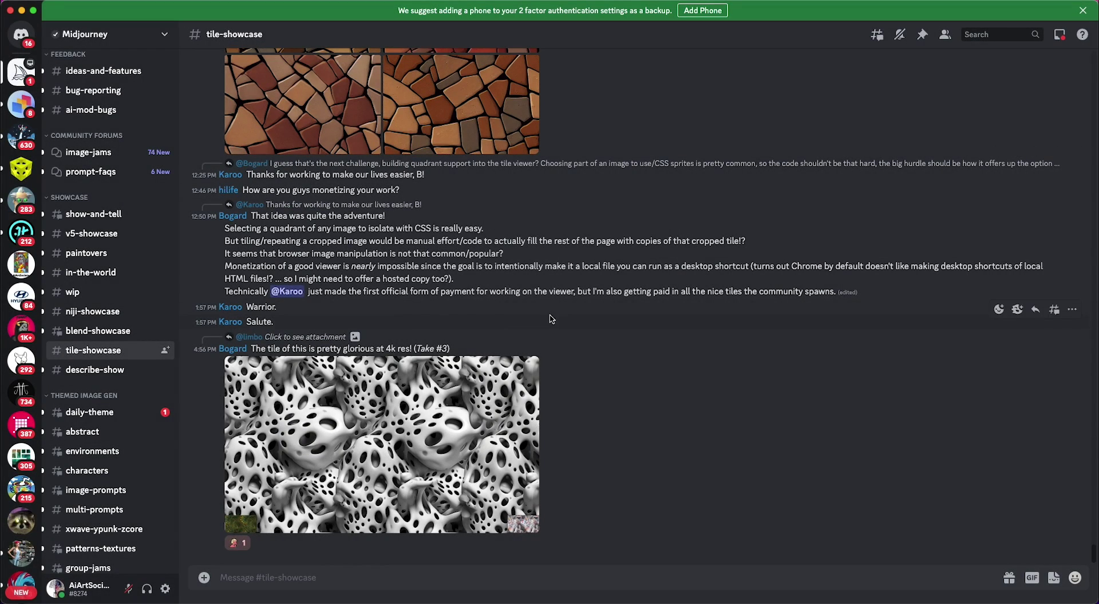
Browse back through the tile-showcase channel to the May 7, 2023 post sharing the tile_viewer.html file
scroll(460, 265, "up", 1)
scroll(461, 264, "up", 5)
scroll(466, 258, "down", 5)
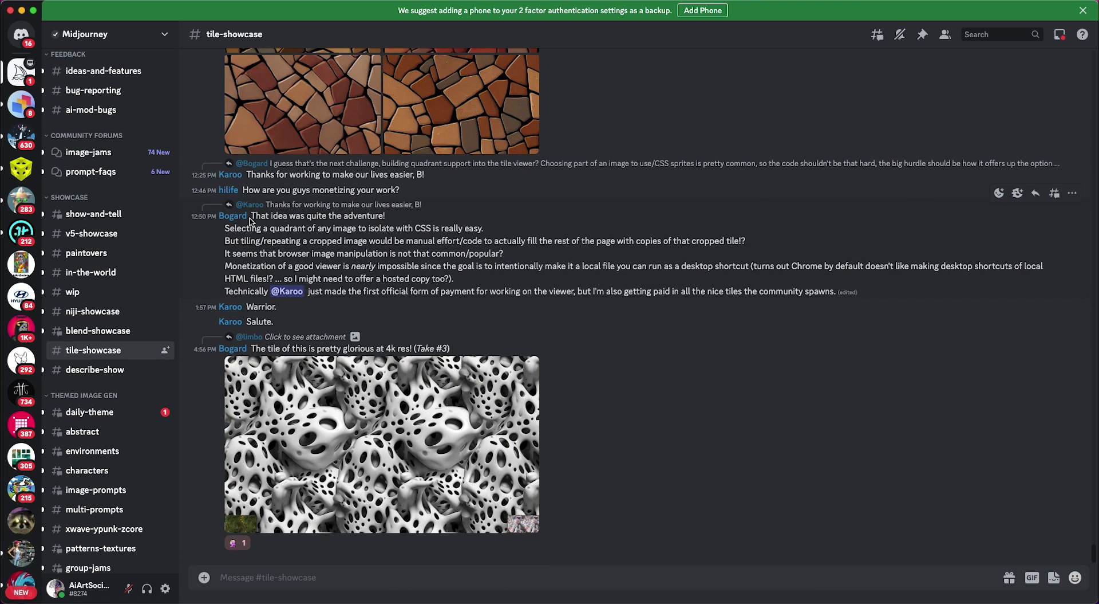
left_click(236, 215)
left_click(749, 242)
scroll(468, 273, "up", 15)
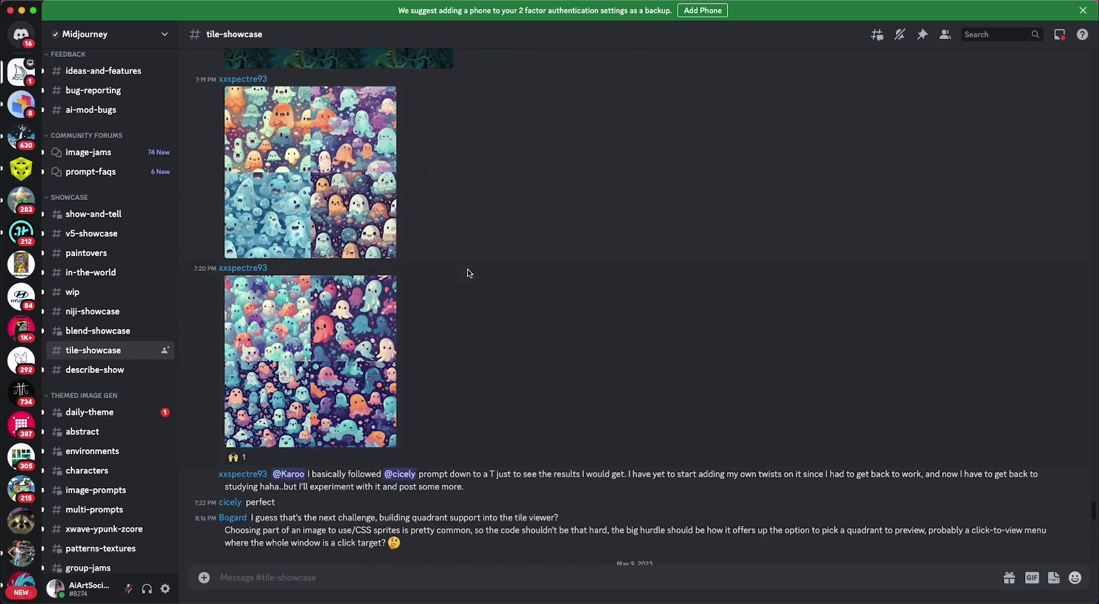
scroll(468, 273, "up", 20)
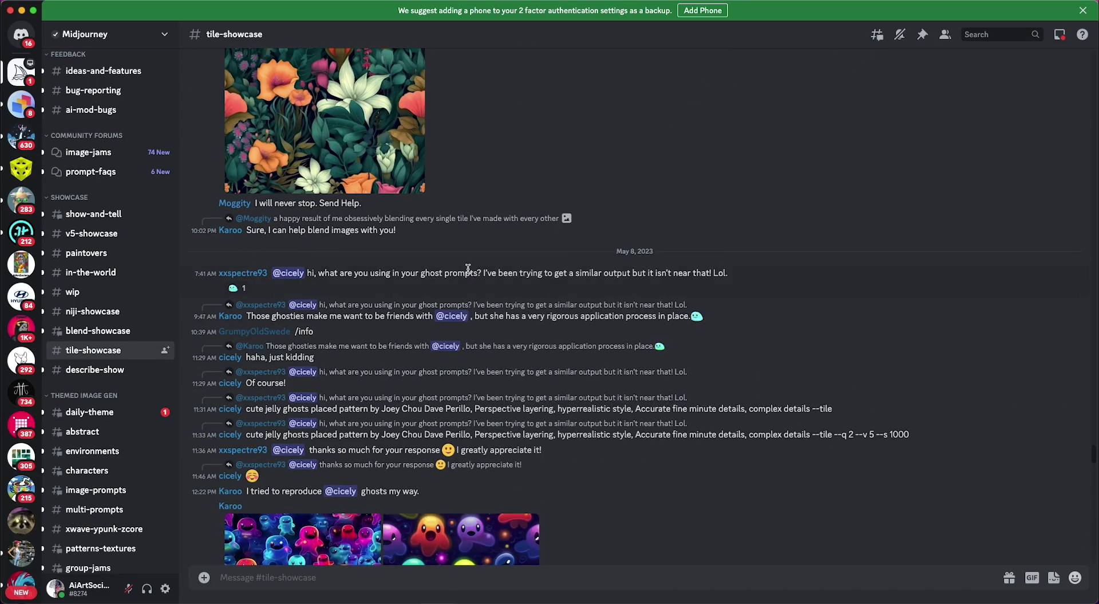
scroll(468, 269, "up", 20)
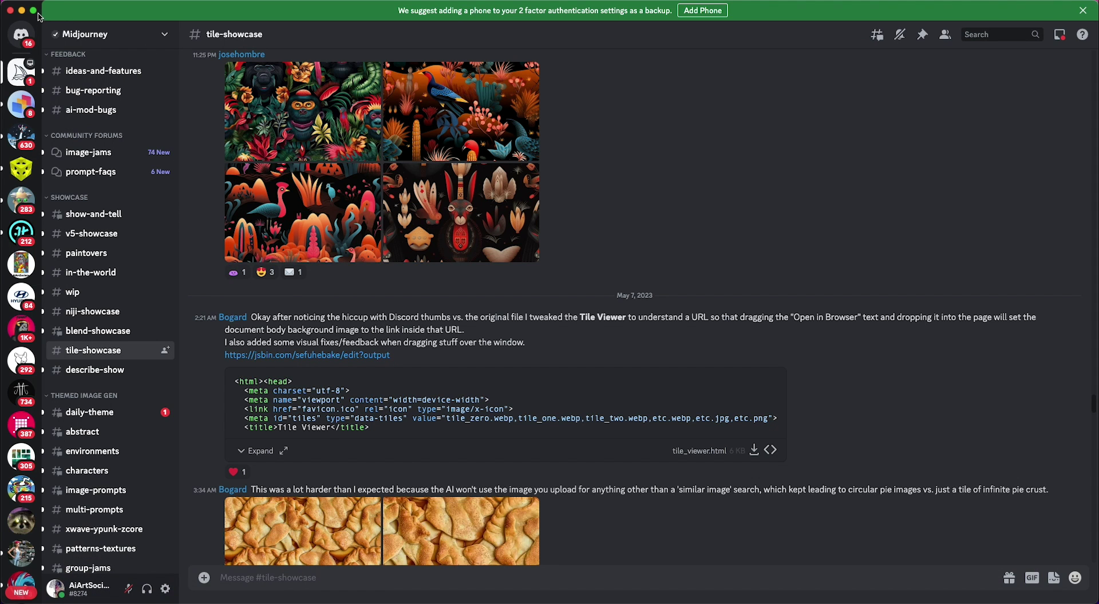
Take the Discord window out of full screen and move it over the Tile Viewer browser window
left_click(34, 11)
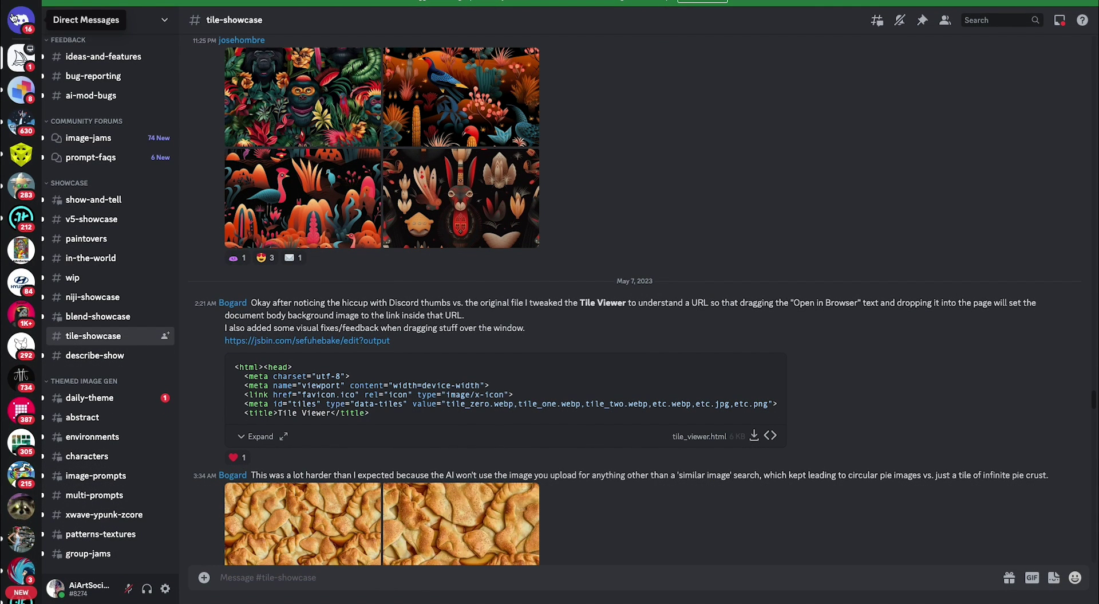
left_click(32, 7)
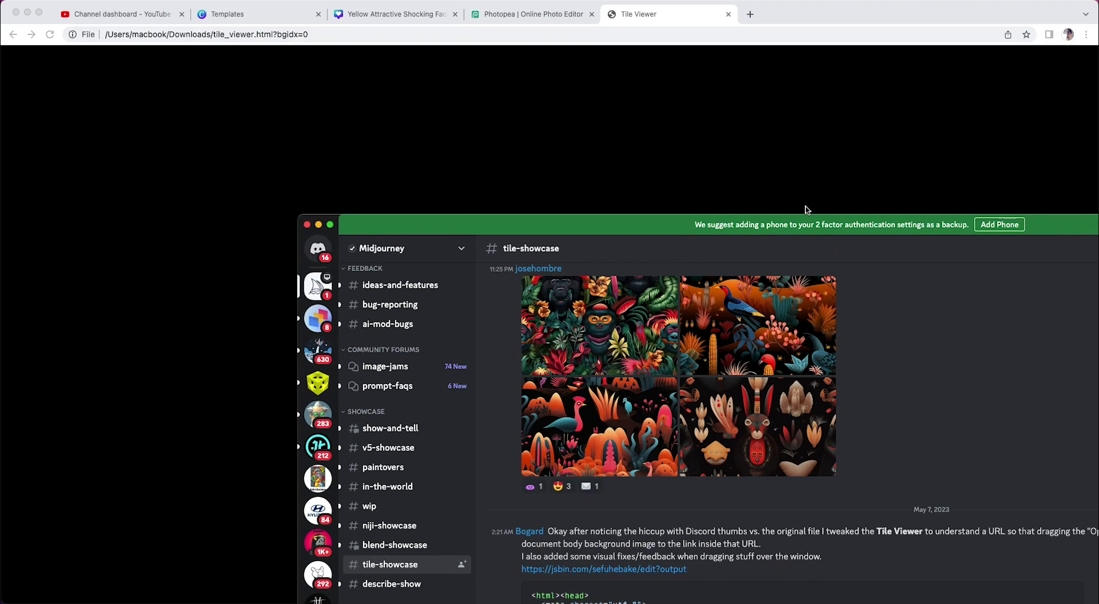
left_click_drag(361, 222, 355, 133)
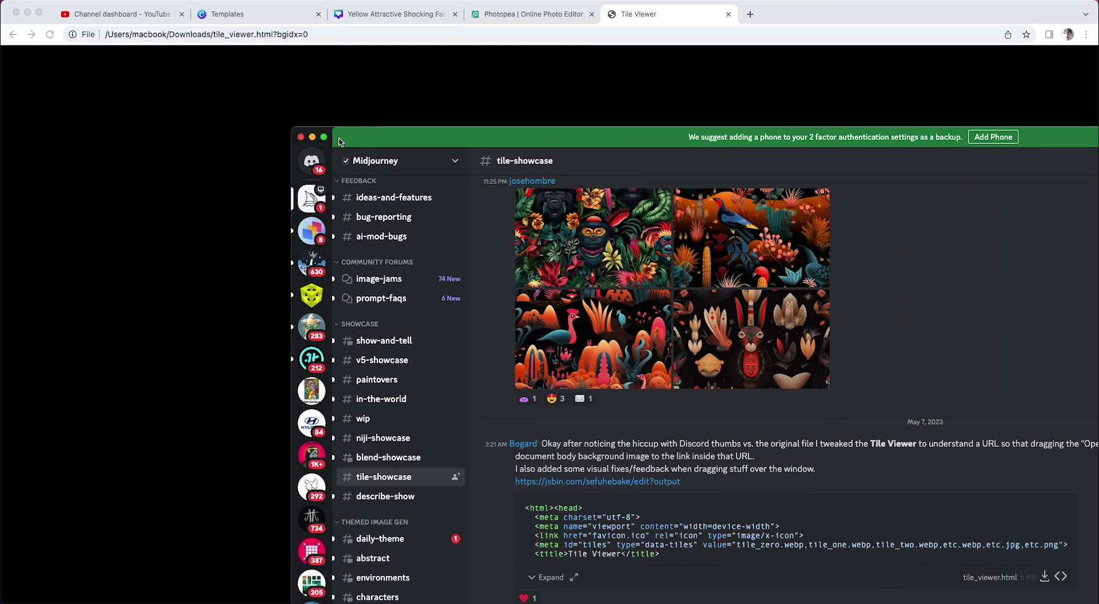
Look up the Magnet utility and snap the Discord window to the right half of the screen
key("super+space")
type("magnet")
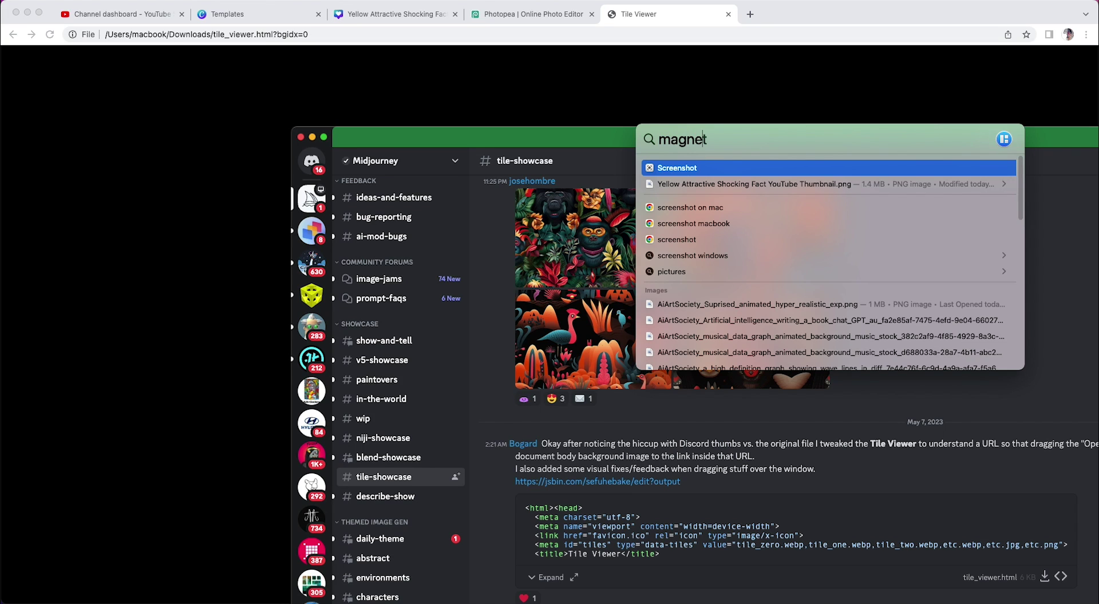
key("Escape")
key("ctrl+alt+Right")
Enlarge the teal bird and flower tile in the tile-showcase channel and drop it into the Tile Viewer page
scroll(867, 342, "up", 10)
left_click(1035, 253)
left_click_drag(863, 343, 312, 378)
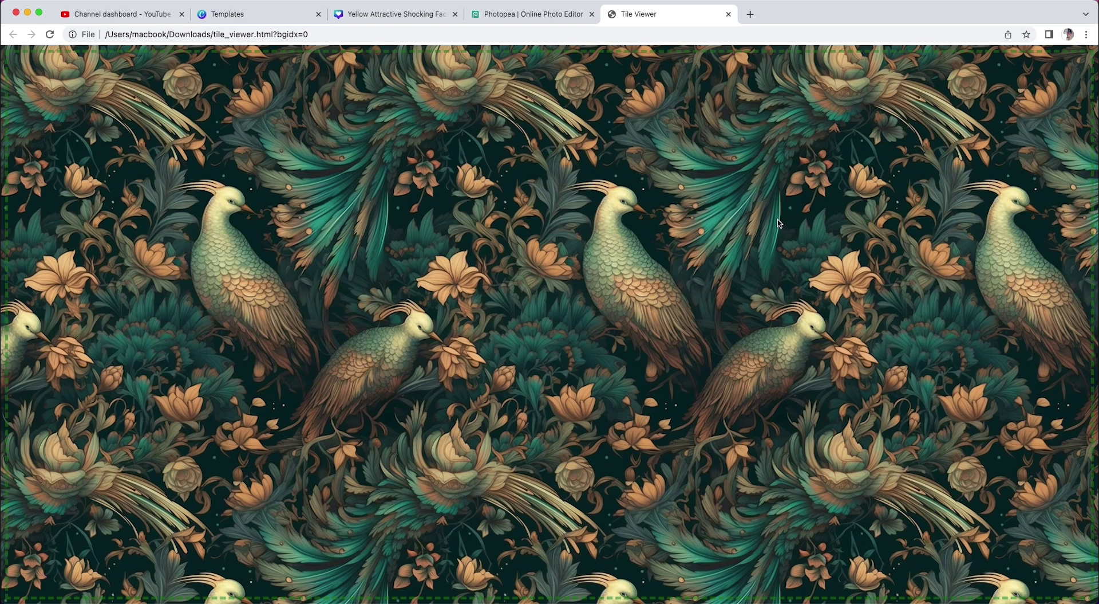
mouse_move(449, 602)
left_click(86, 576)
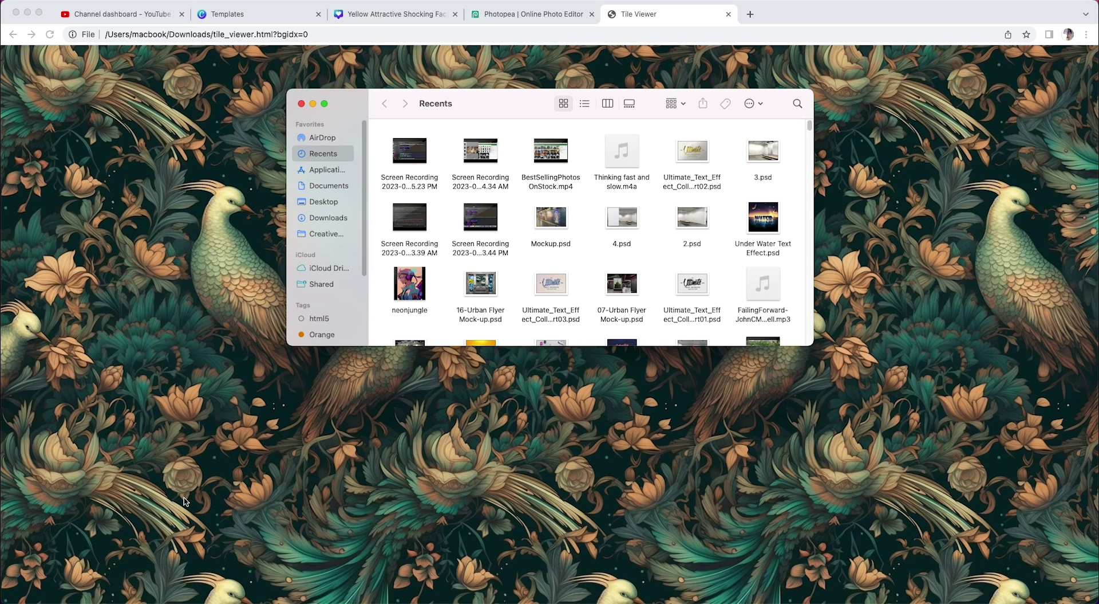
left_click(302, 104)
Switch to Discord to view the original bird tile, and return to the Tile Viewer page in the browser
mouse_move(314, 602)
left_click(289, 582)
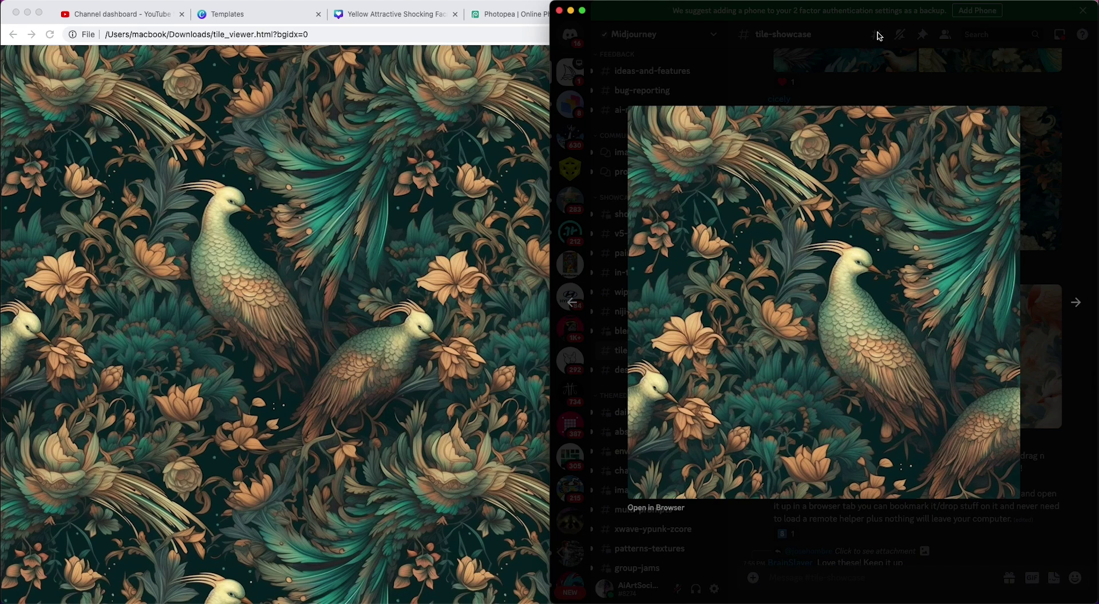
left_click(371, 356)
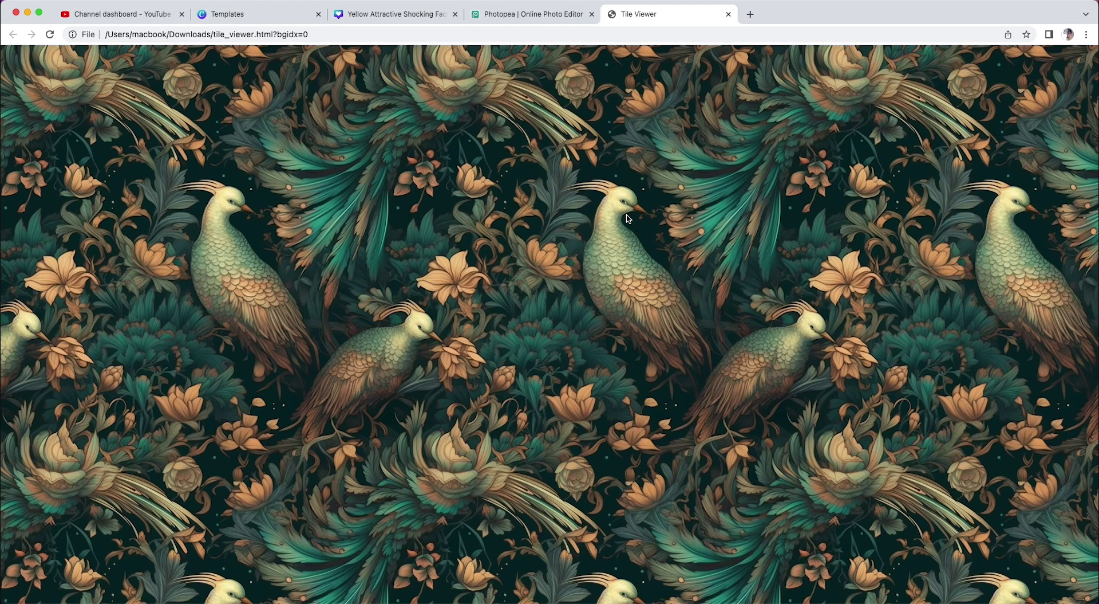
Zoom the Tile Viewer page out to 67% and back to 100% to inspect how the bird pattern repeats
key("super+minus")
key("super+minus")
key("super+minus")
key("super+minus")
key("super+minus")
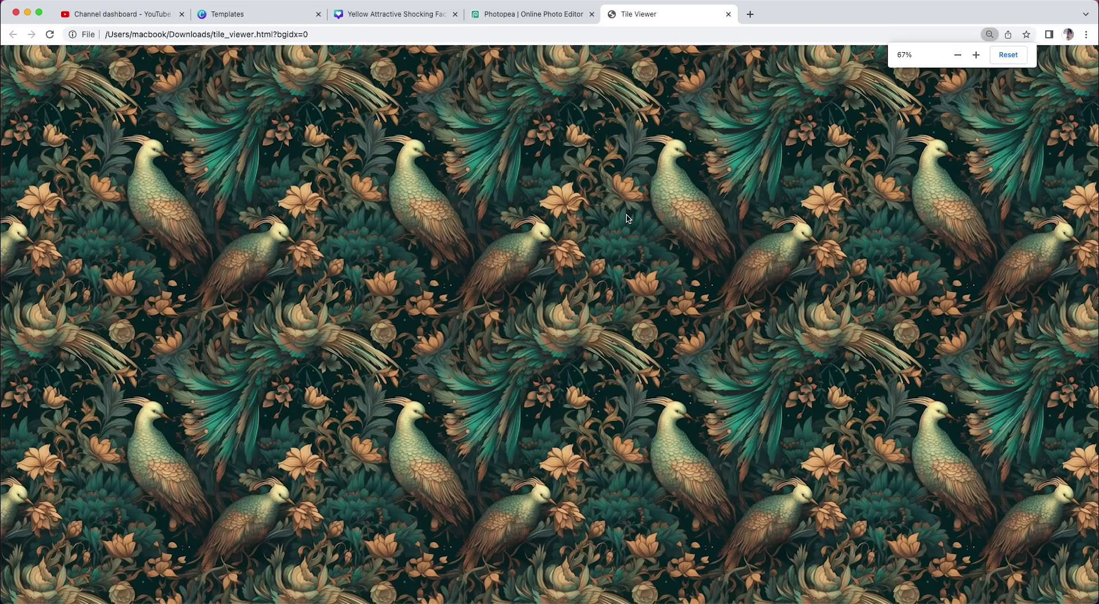
key("super+plus")
key("super+plus")
key("super+plus")
key("super+plus")
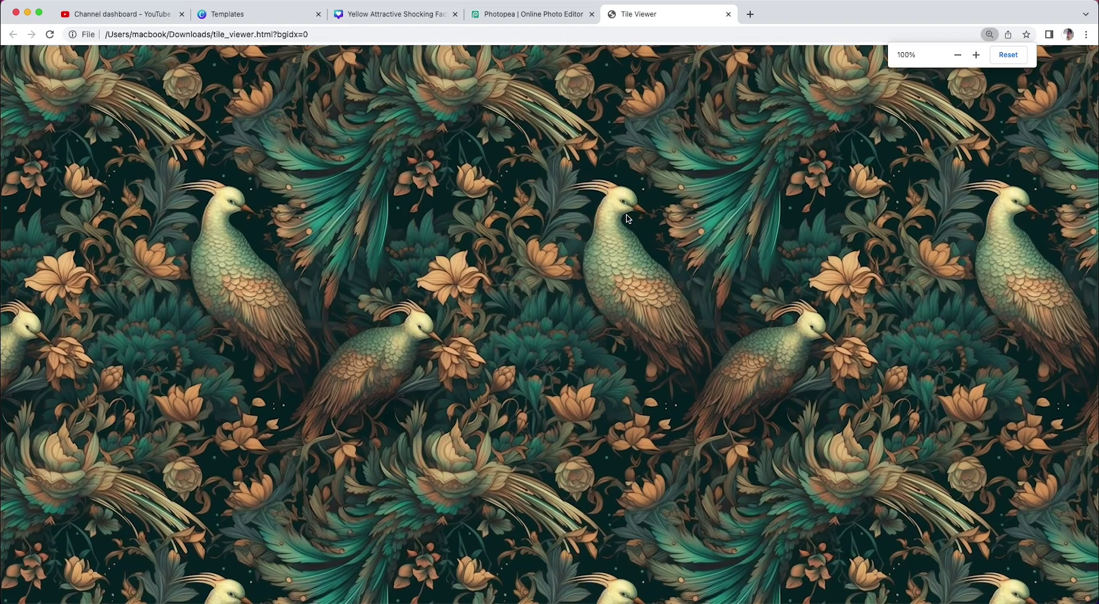
Zoom the page out to 50% and beyond to check the pattern's seams, and return it to 67%
key("super+minus")
key("super+minus")
key("super+minus")
key("super+minus")
key("super+minus")
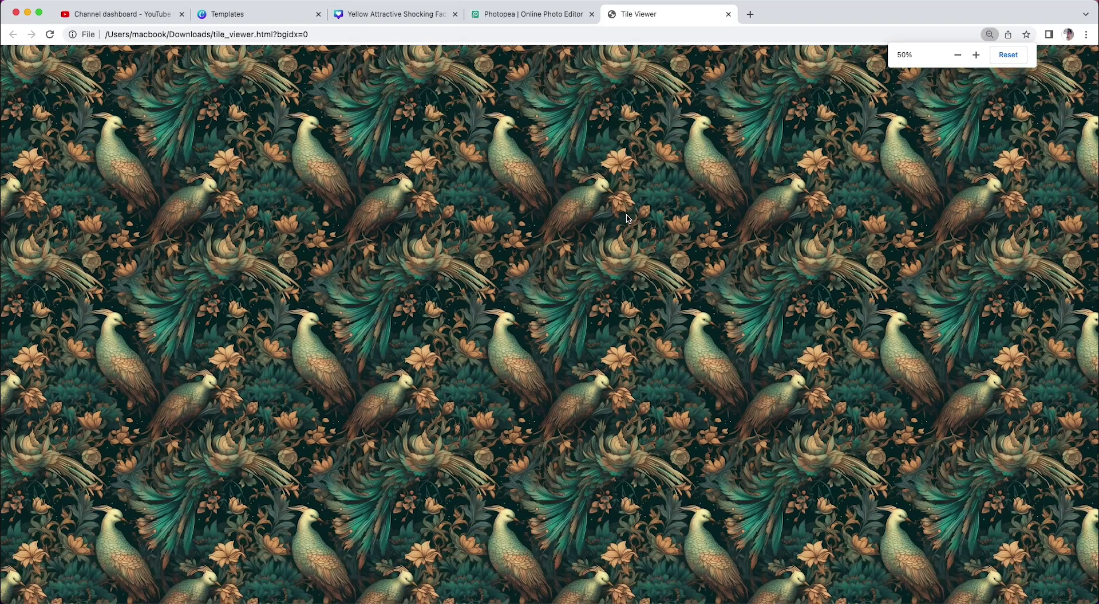
key("super+minus")
key("super+minus")
key("super+plus")
key("super+plus")
key("super+plus")
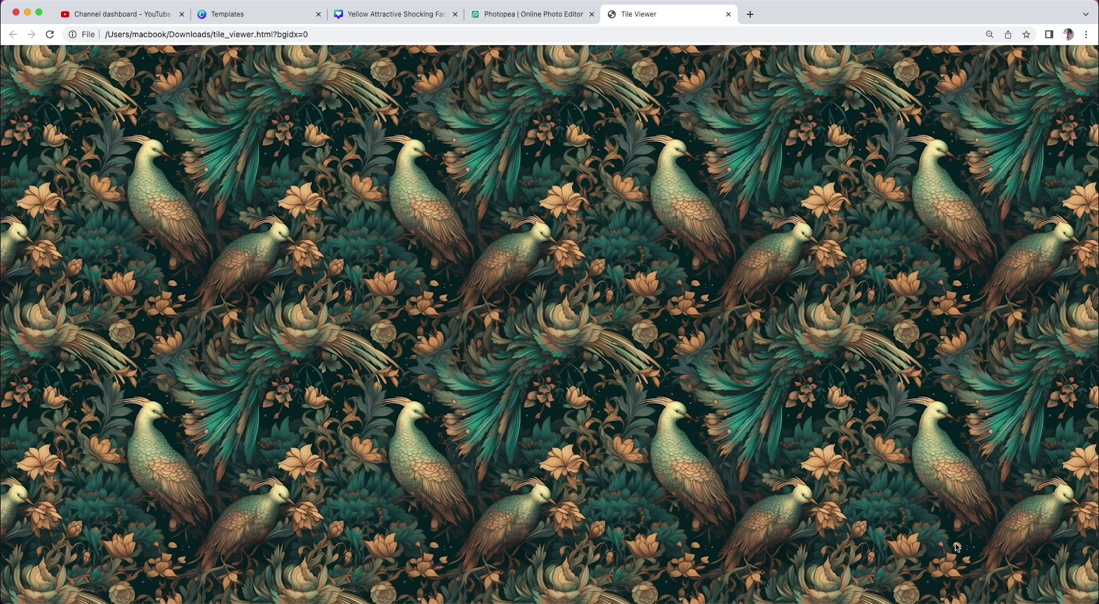
Switch to Discord, close the enlarged bird image, and open the direct message with Midjourney Bot
mouse_move(880, 576)
mouse_move(265, 601)
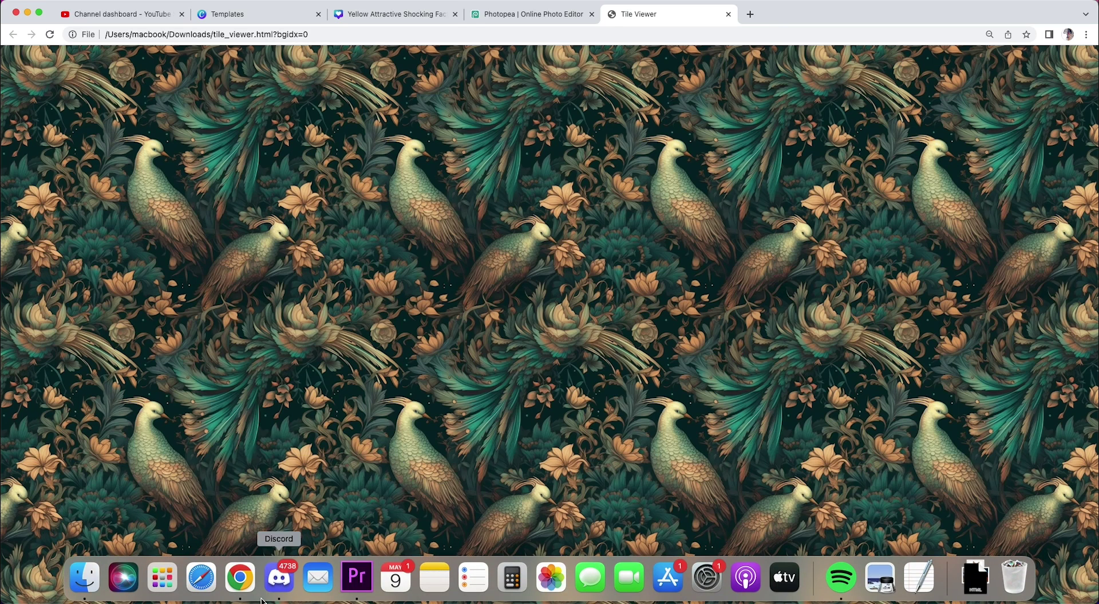
left_click(272, 593)
left_click(749, 76)
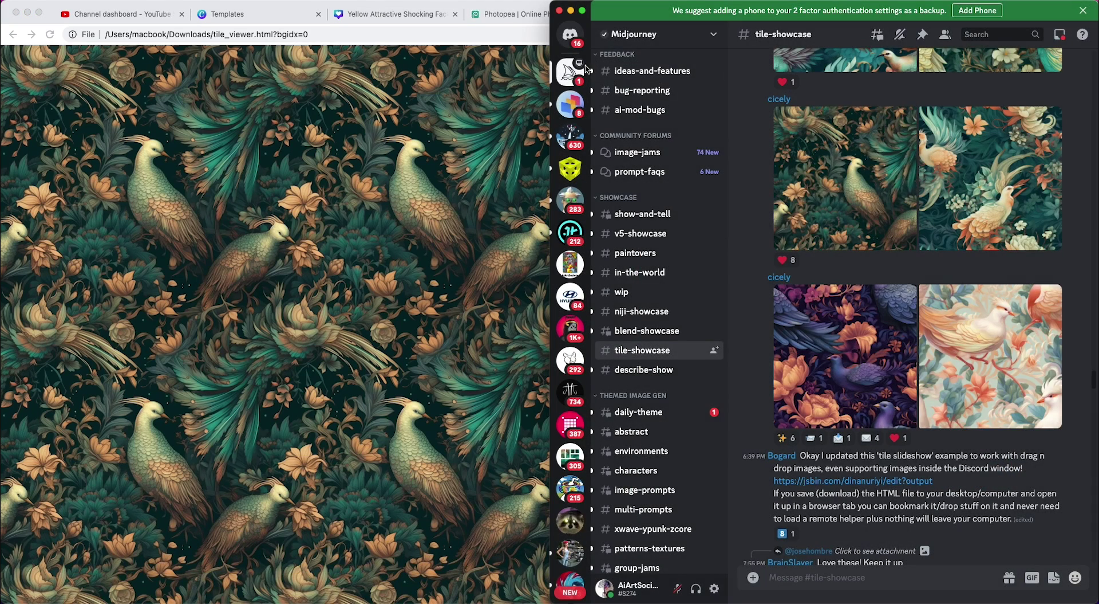
left_click(571, 50)
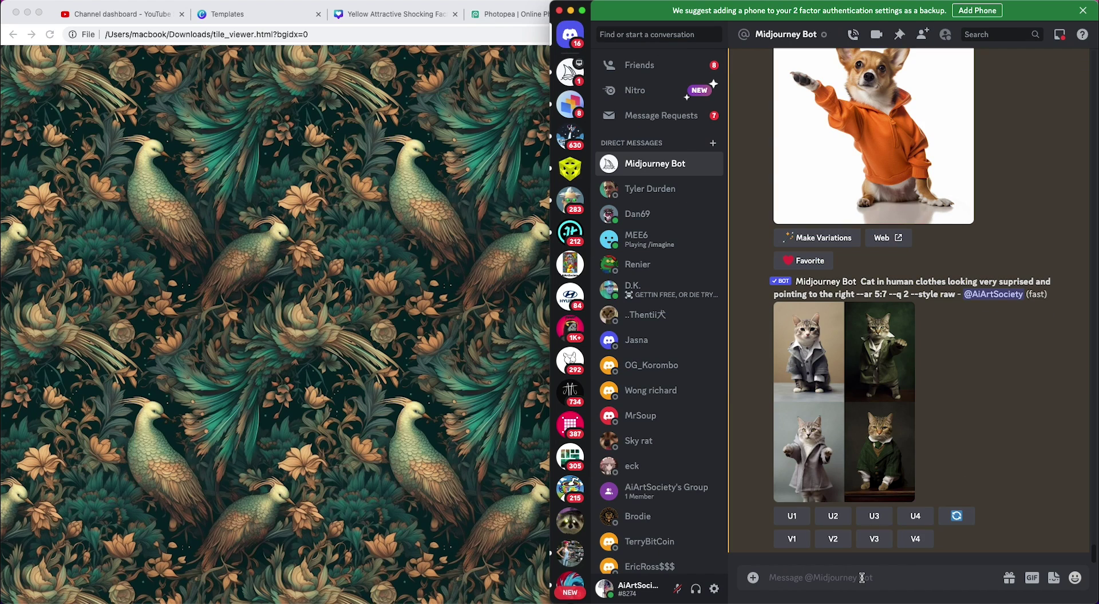
Submit an /imagine prompt reading "Mac OS desktop wallpaper, abstract art, colourful liquid explosion --tile"
type("/")
key("Return")
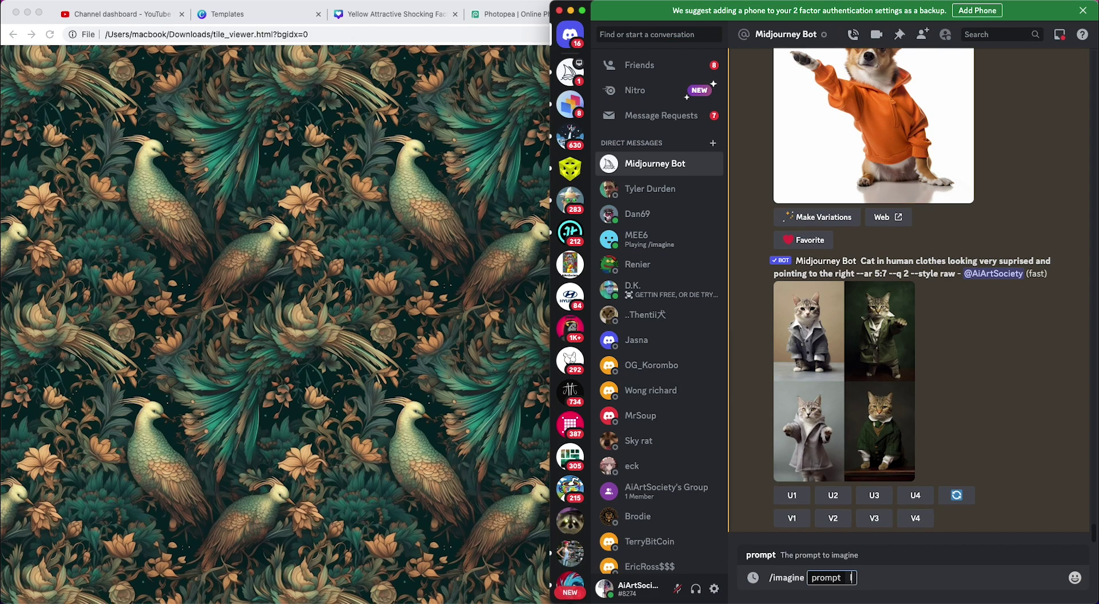
type("Mac OS desktop w")
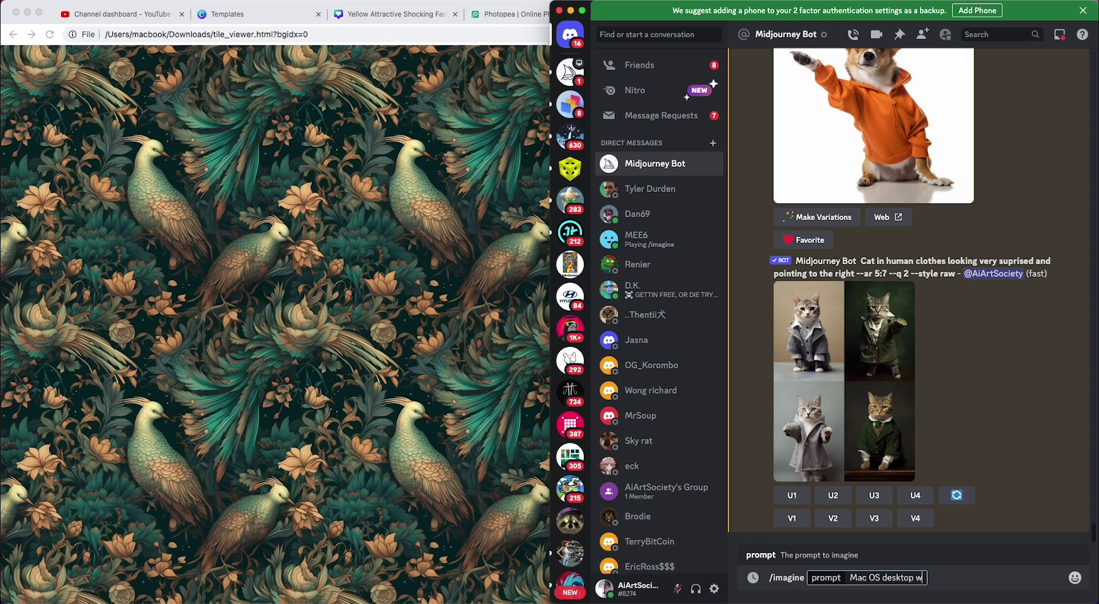
type("allpaper ")
type(" abs")
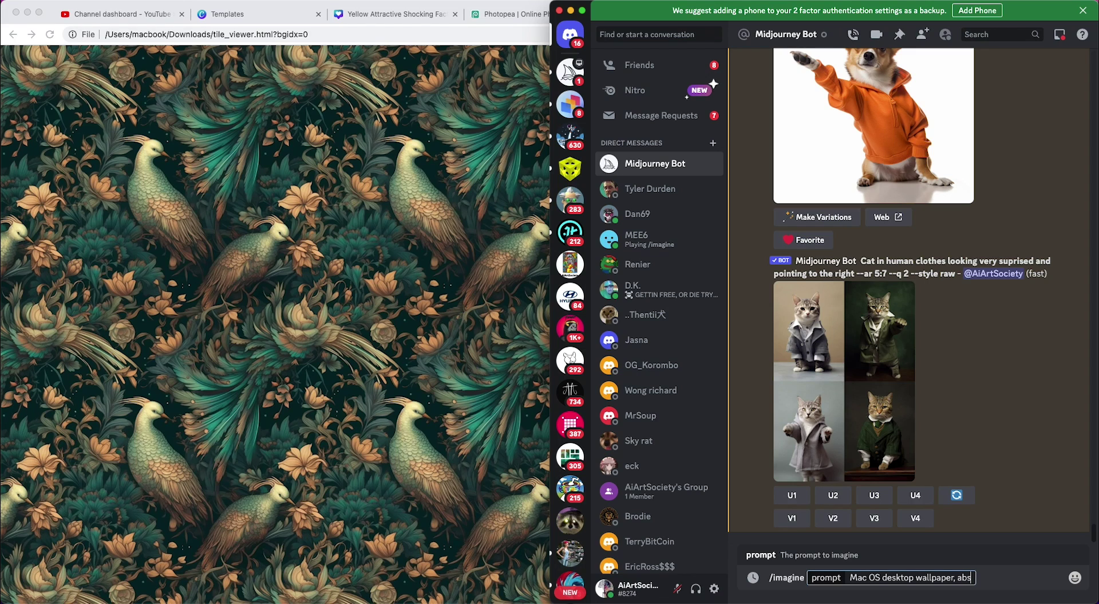
type("tract at t art, ")
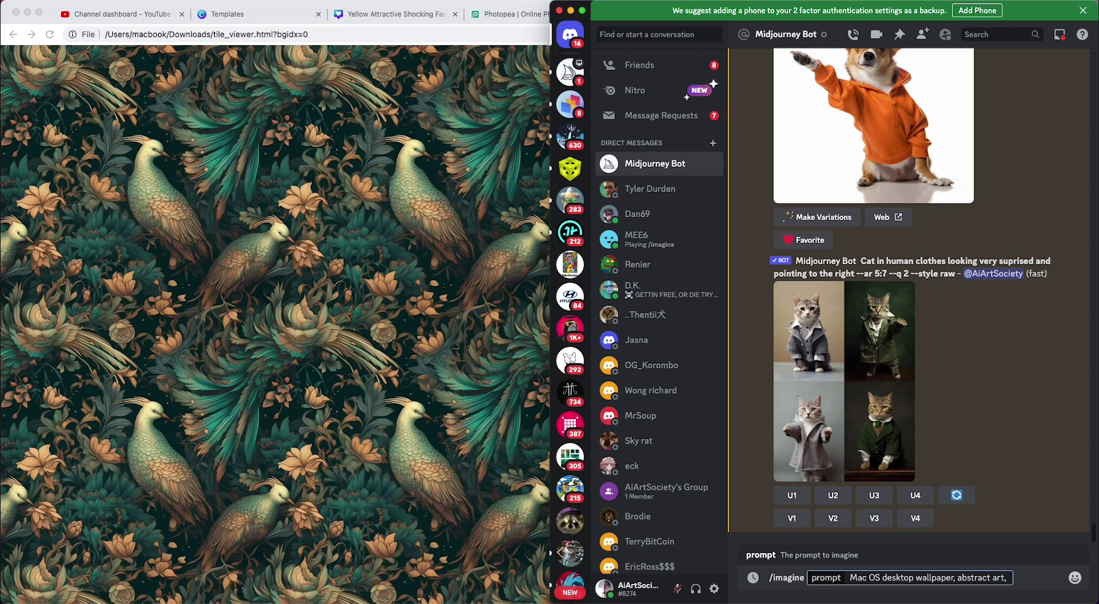
type("colourful liqui")
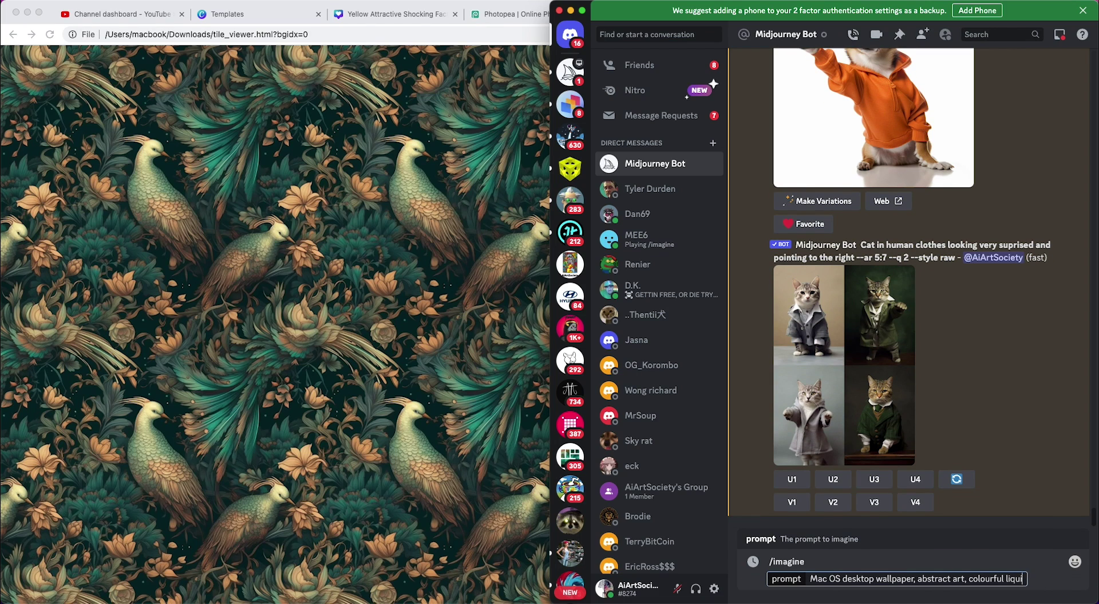
type("d explosion --tile")
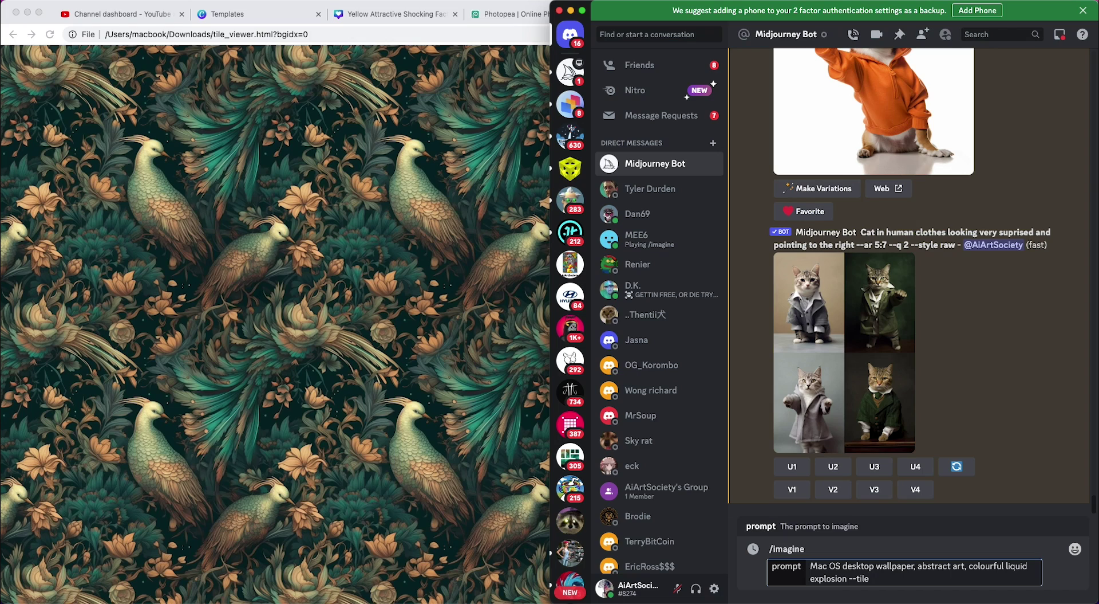
key("Return")
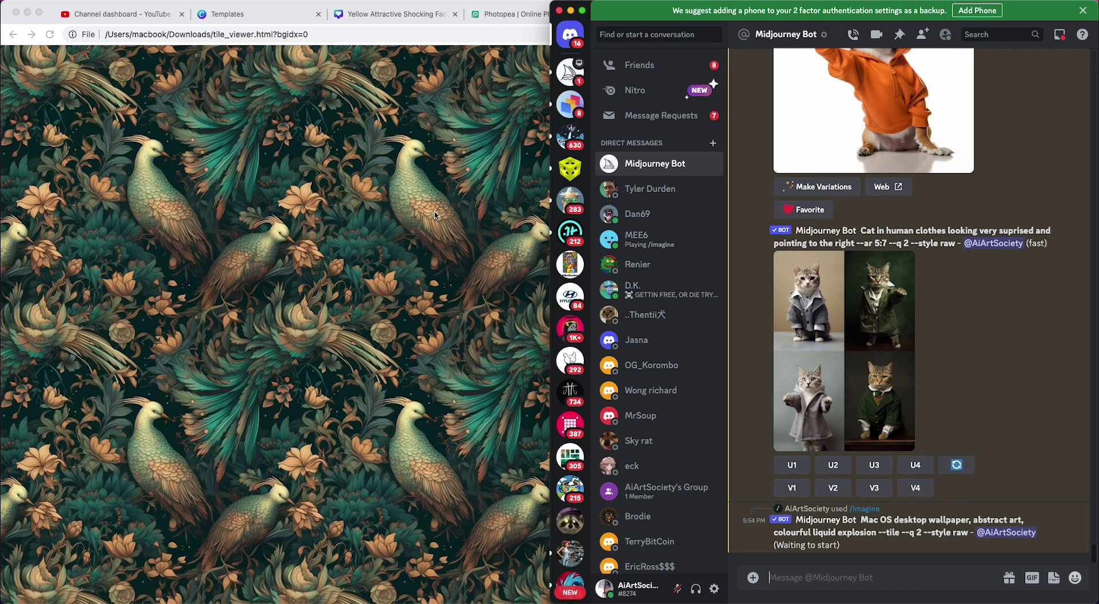
Return to Tile Viewer in the browser and zoom in on the bird pattern, finishing at 75% zoom
left_click(347, 269)
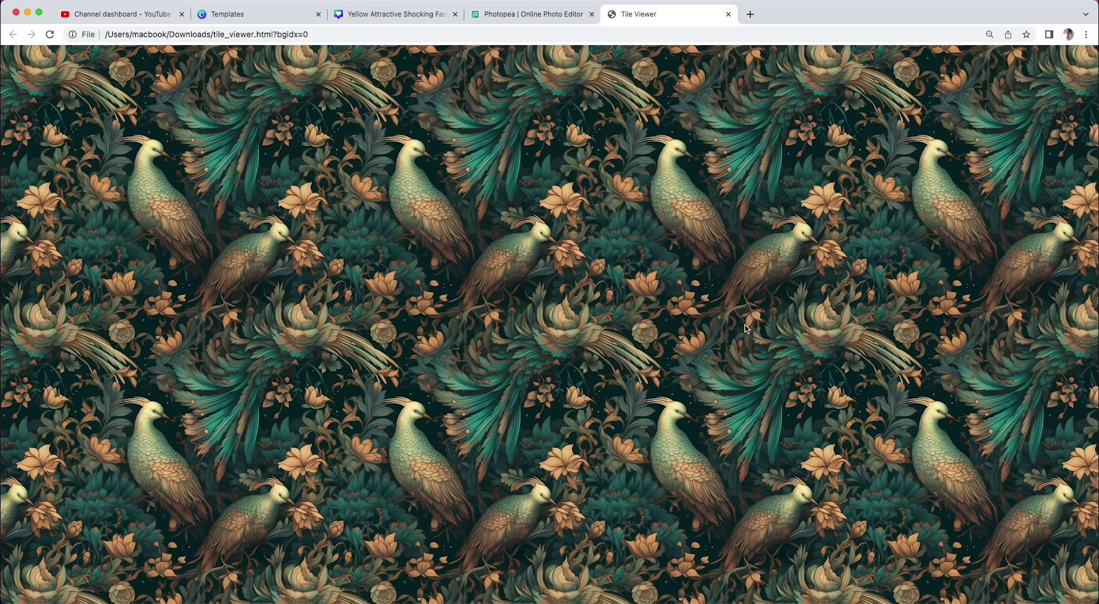
key("super+equal")
key("super+equal")
key("super+equal")
key("super+equal")
key("super+equal")
key("super+equal")
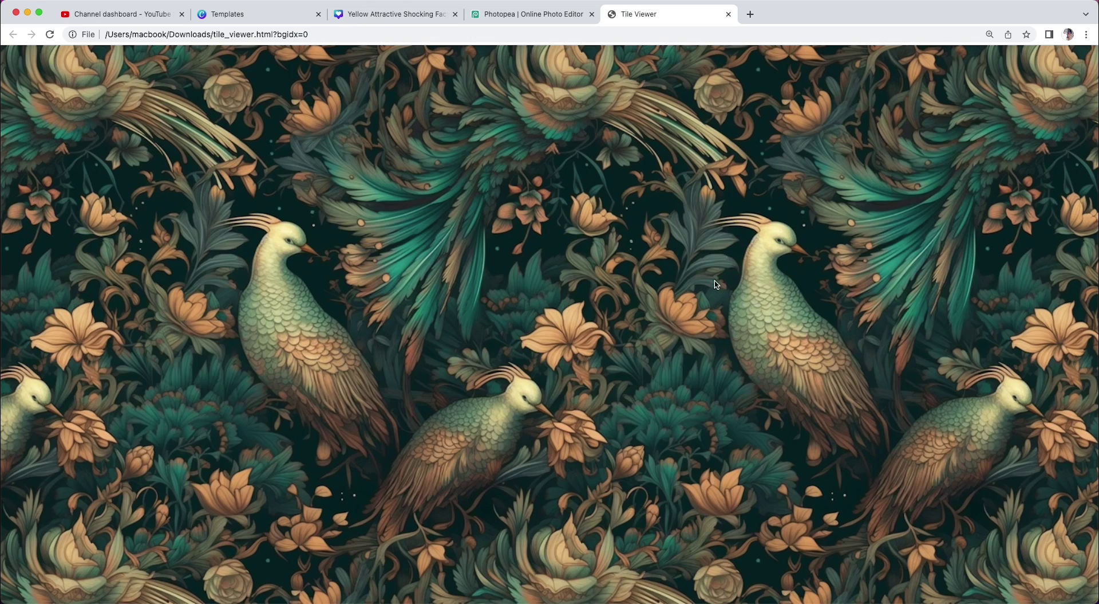
key("super+minus")
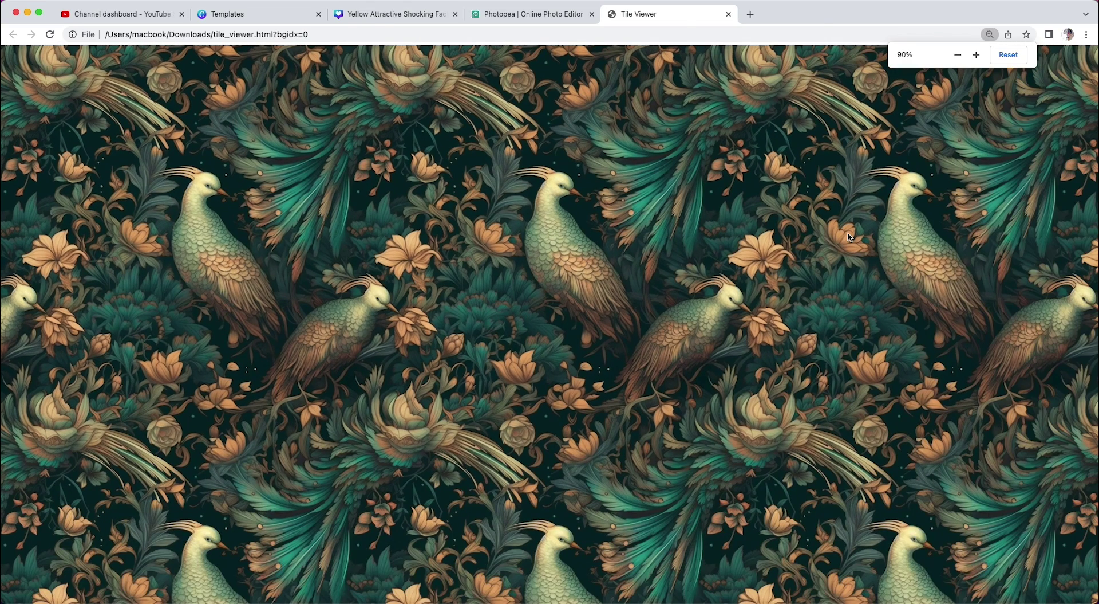
key("super+minus")
key("super+minus")
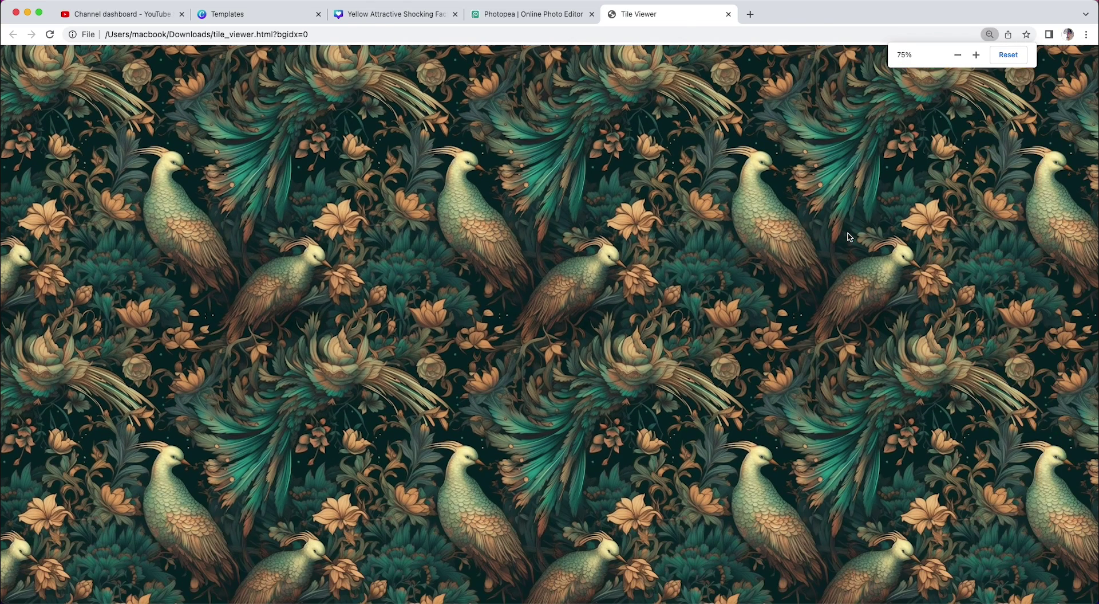
Switch to Discord and upscale the second and third images of the colourful liquid explosion grid
mouse_move(773, 600)
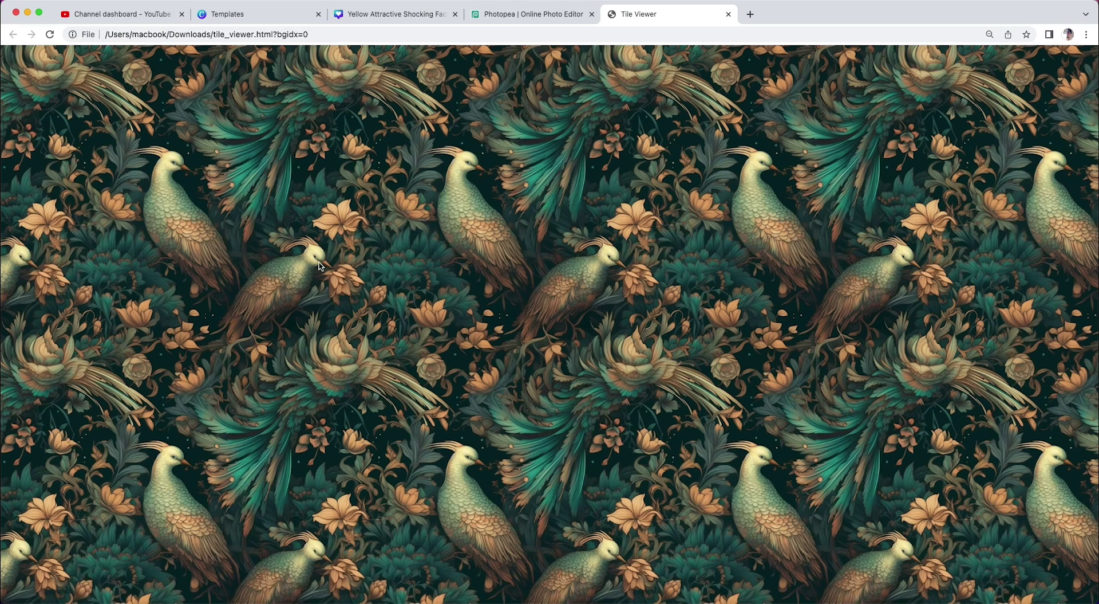
left_click(292, 579)
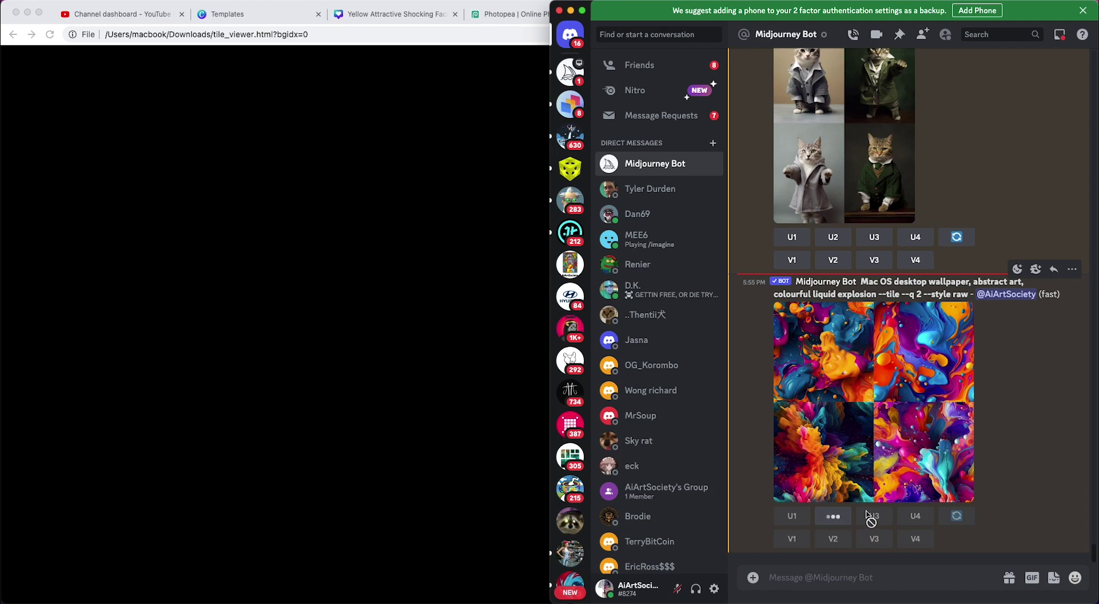
left_click(874, 463)
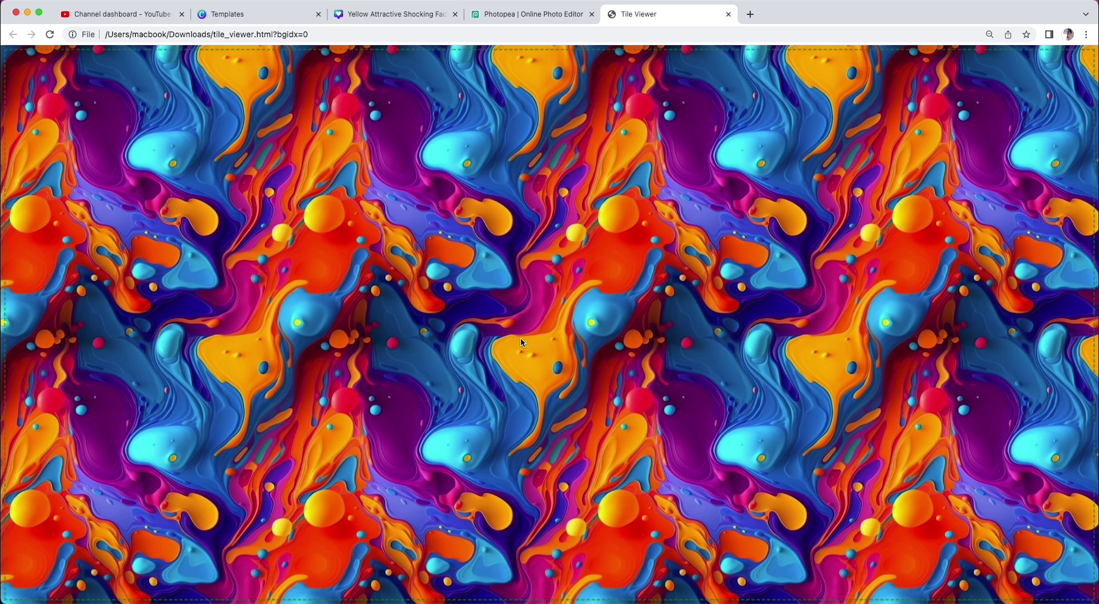
Zoom Tile Viewer out to 33% to examine how the liquid pattern repeats, and zoom back in two levels
key("super+equal")
key("super+minus")
key("super+minus")
key("super+minus")
key("super+minus")
key("super+minus")
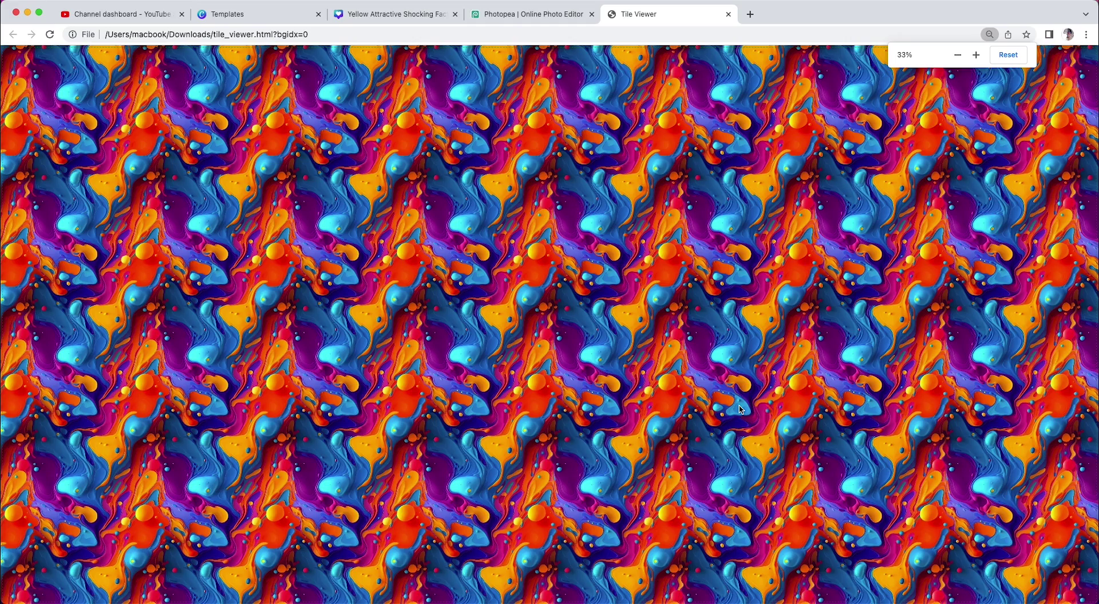
key("super+plus")
key("super+plus")
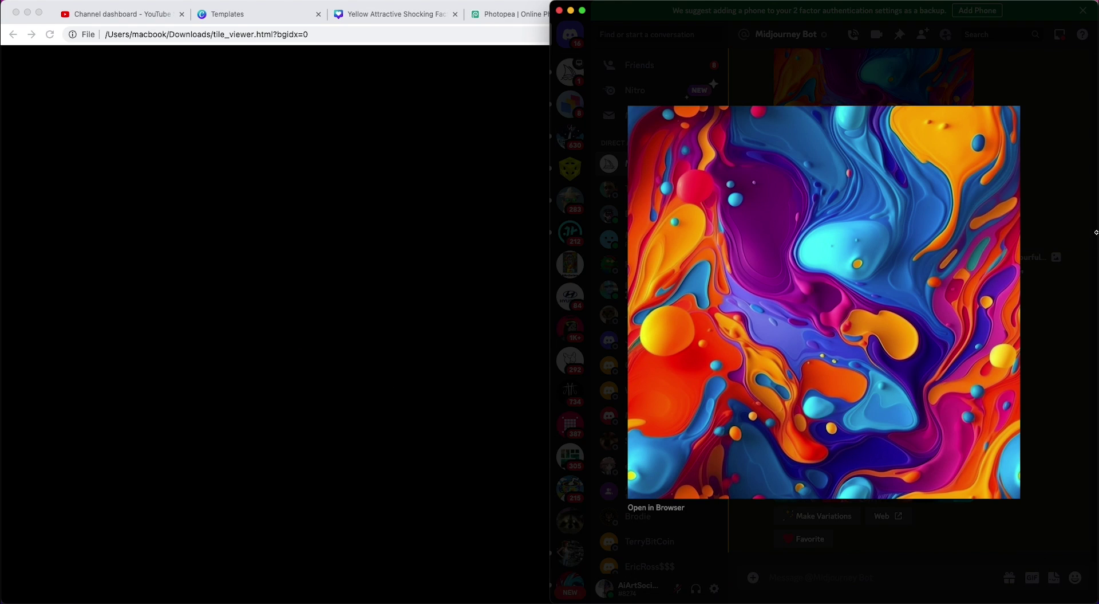
Close the enlarged liquid image, enlarge upscaled image #3 and load it into Tile Viewer to check its repeat at different zoom levels
left_click(1086, 224)
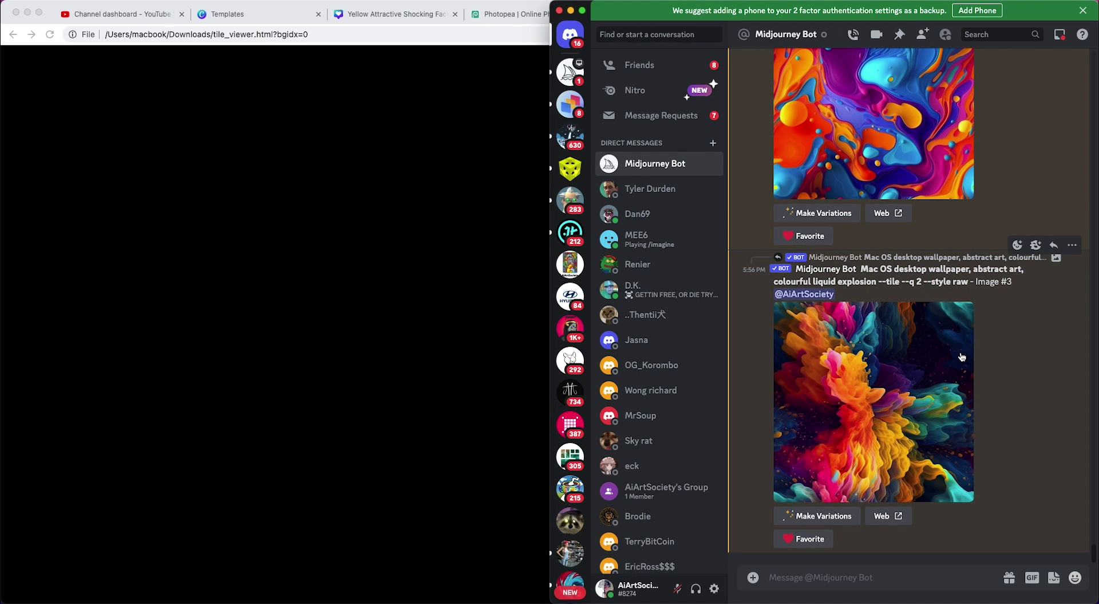
left_click(962, 357)
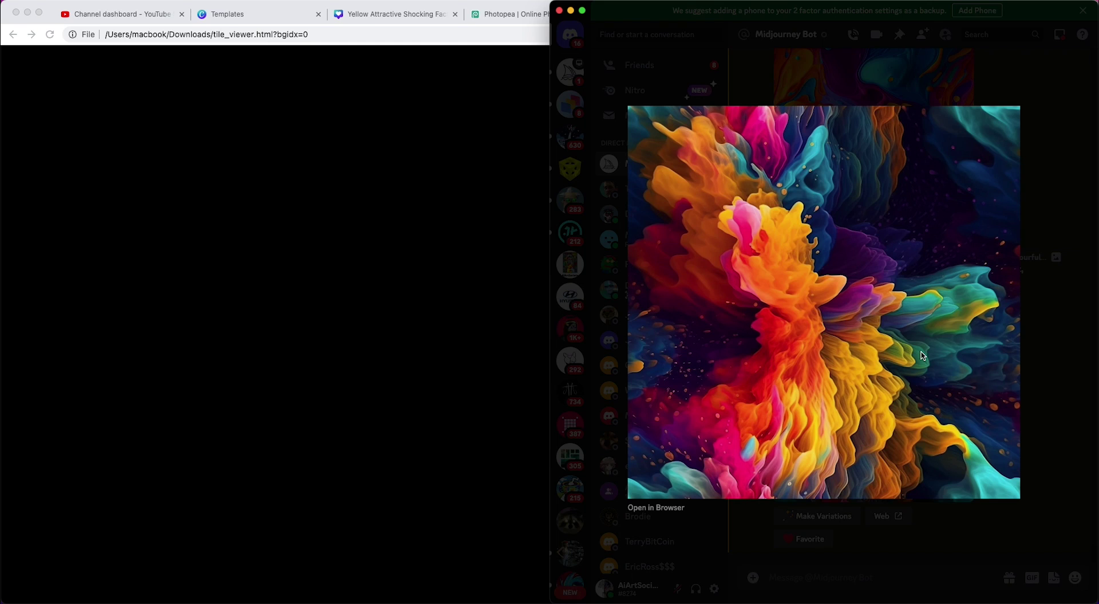
left_click_drag(902, 346, 362, 345)
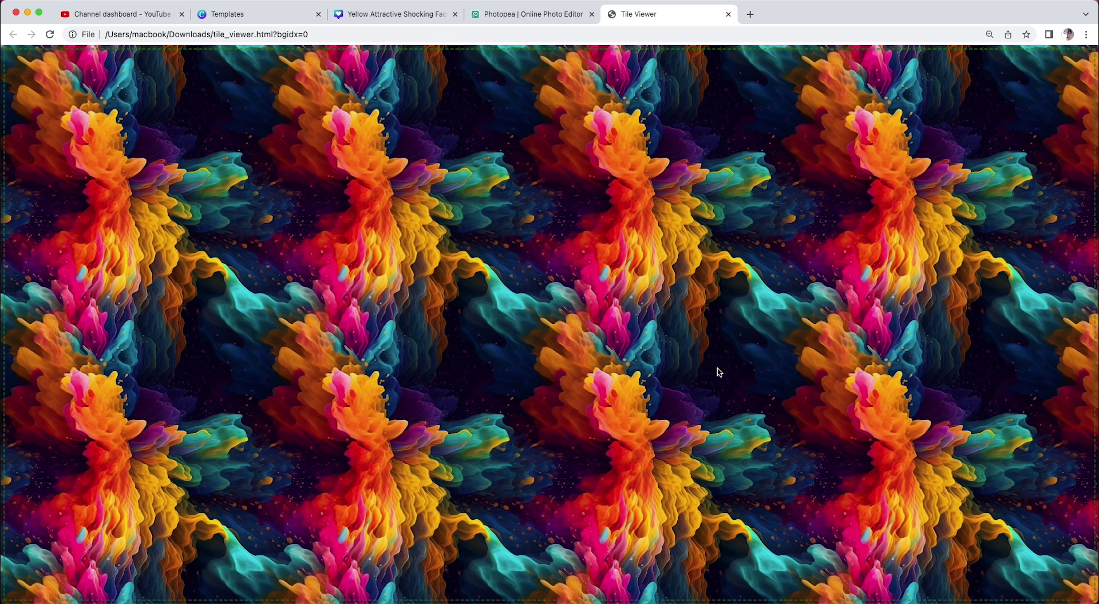
key("super+minus")
key("super+equal")
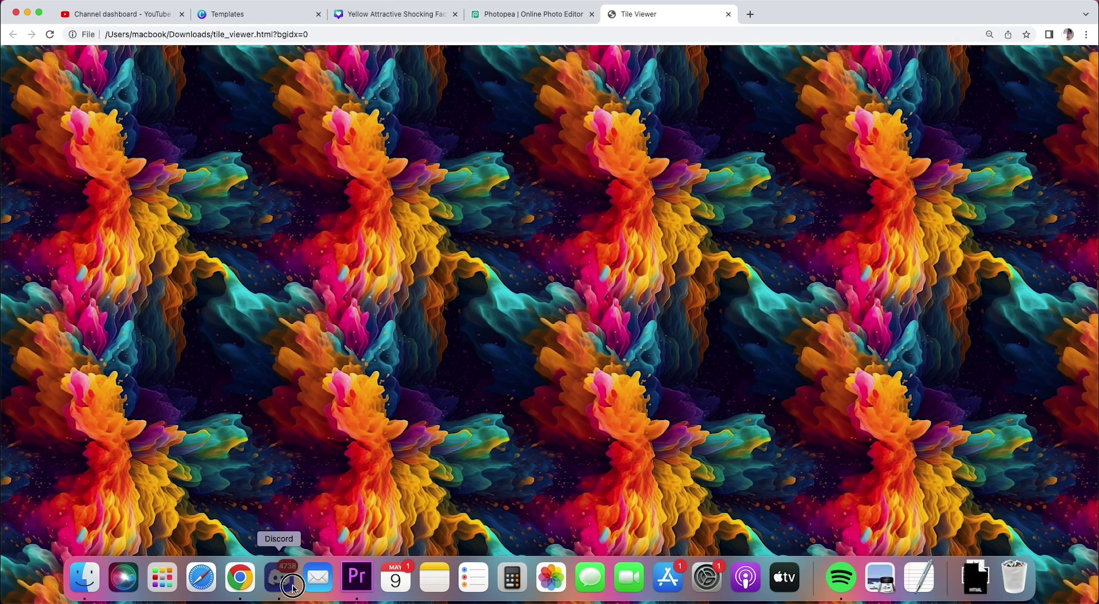
Return to Discord and submit an /imagine prompt reading "Cosmic galaxy abstract planets black hole space ship --tile"
left_click(278, 577)
left_click(920, 515)
left_click(939, 591)
type("/imagine Cos")
type("mic gala")
type("x")
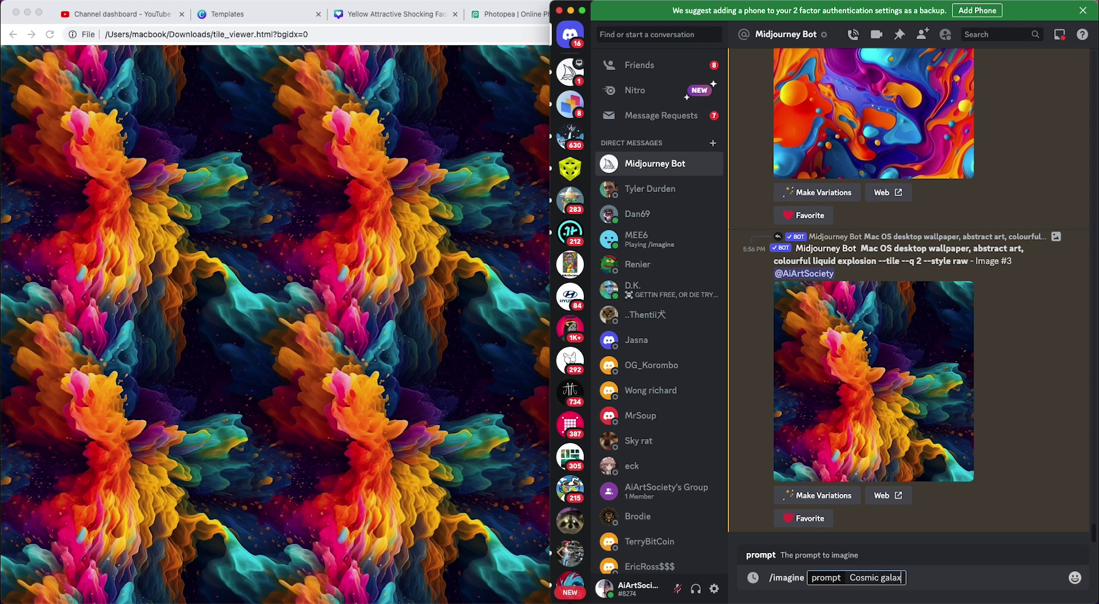
type("y abstract planets black hole space sho")
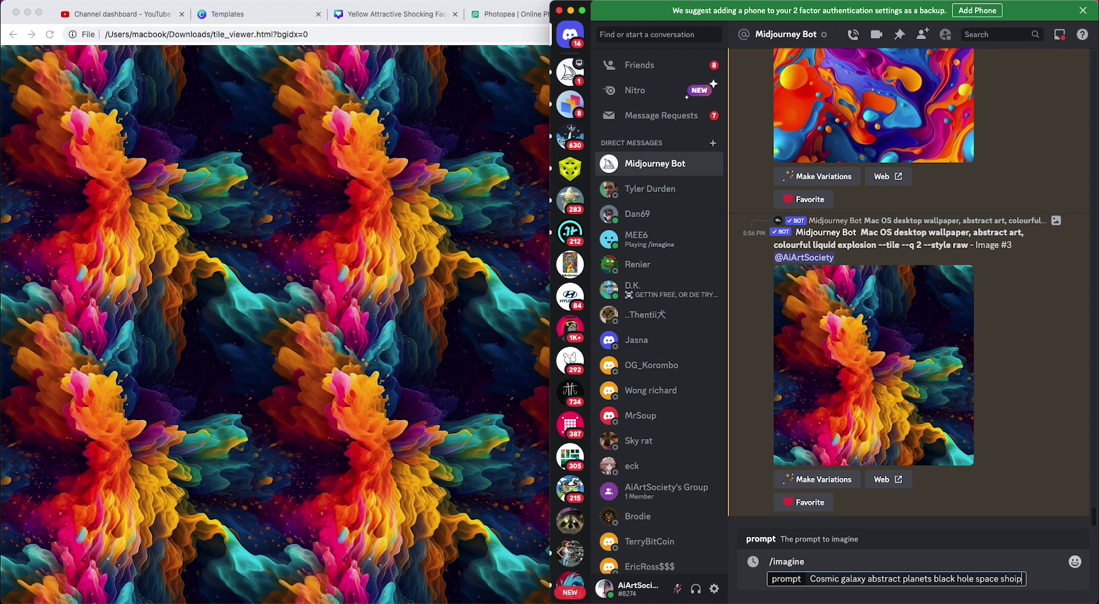
key("BackSpace")
type("ip --tim")
key("BackSpace")
type("le")
key("Return")
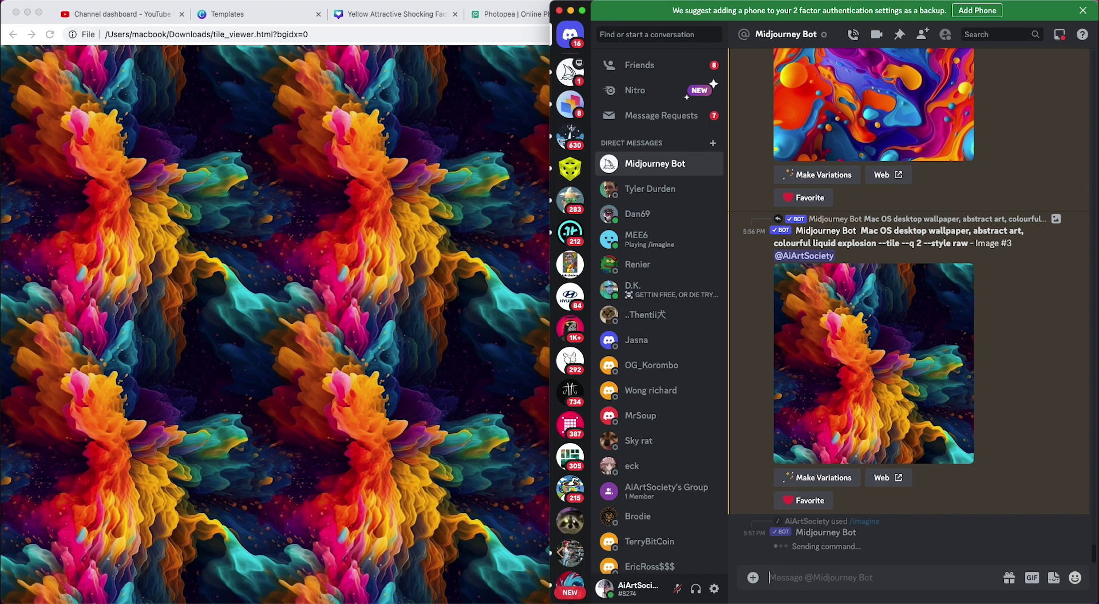
Open the Midjourney settings with /settings and turn off RAW Mode
scroll(866, 512, "up", 10)
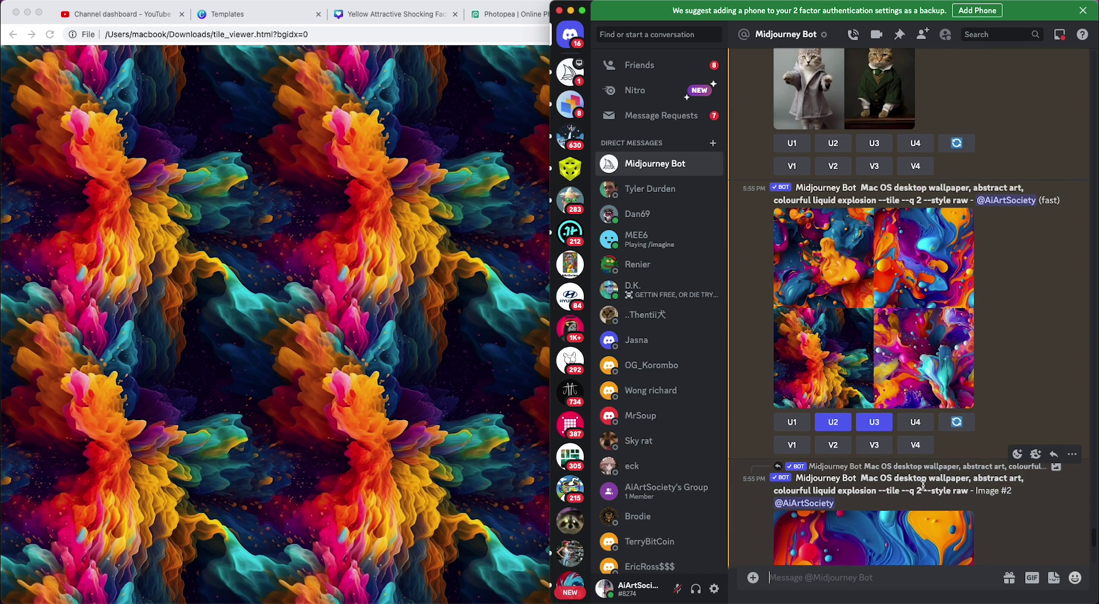
scroll(923, 467, "down", 10)
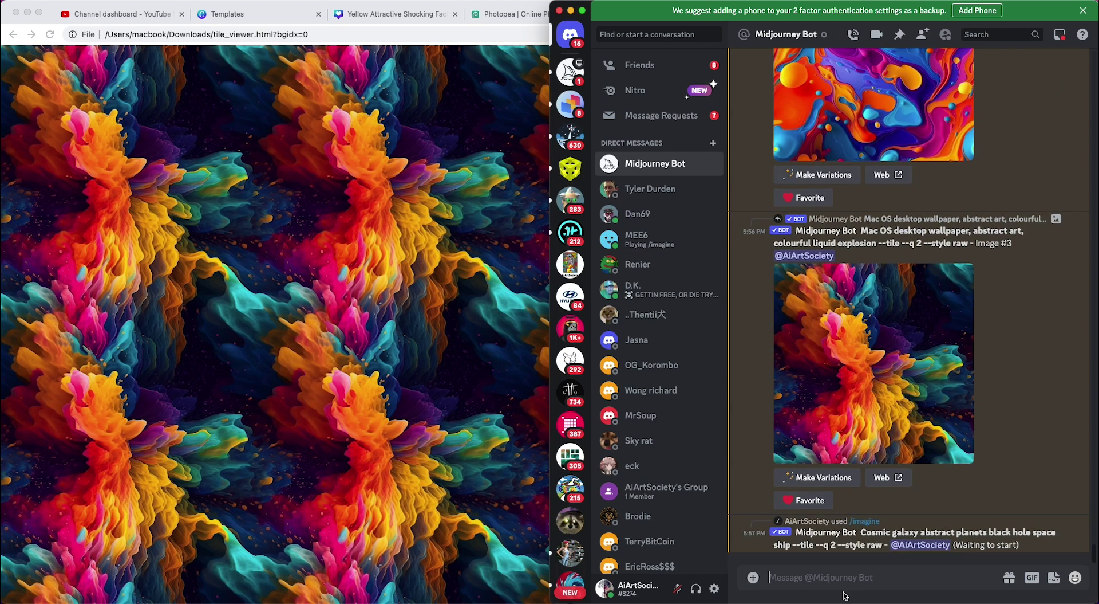
type("/settings")
key("Return")
key("Return")
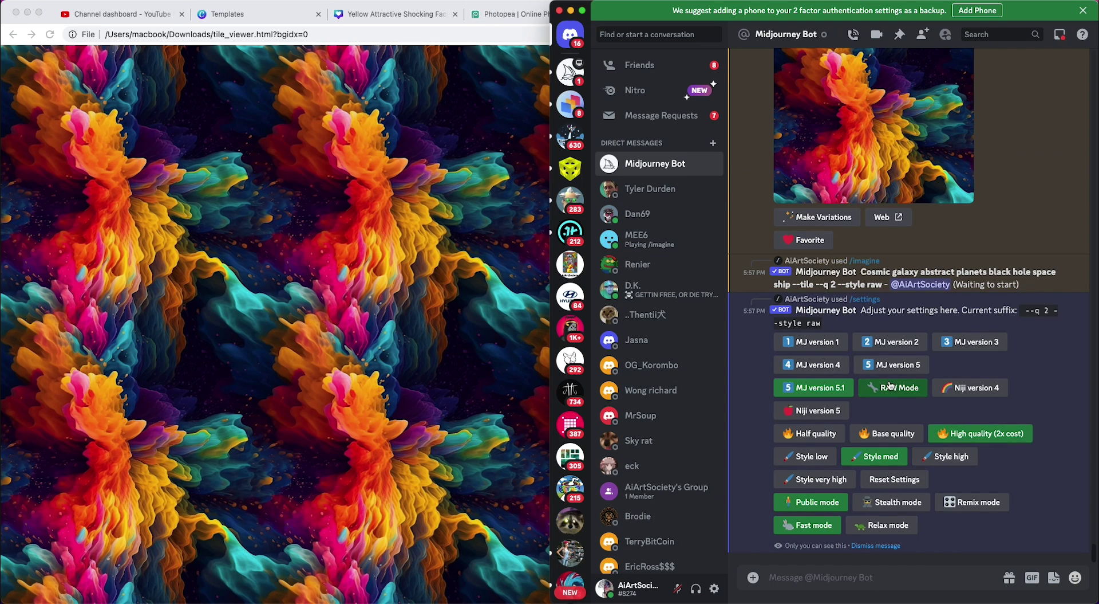
left_click(902, 388)
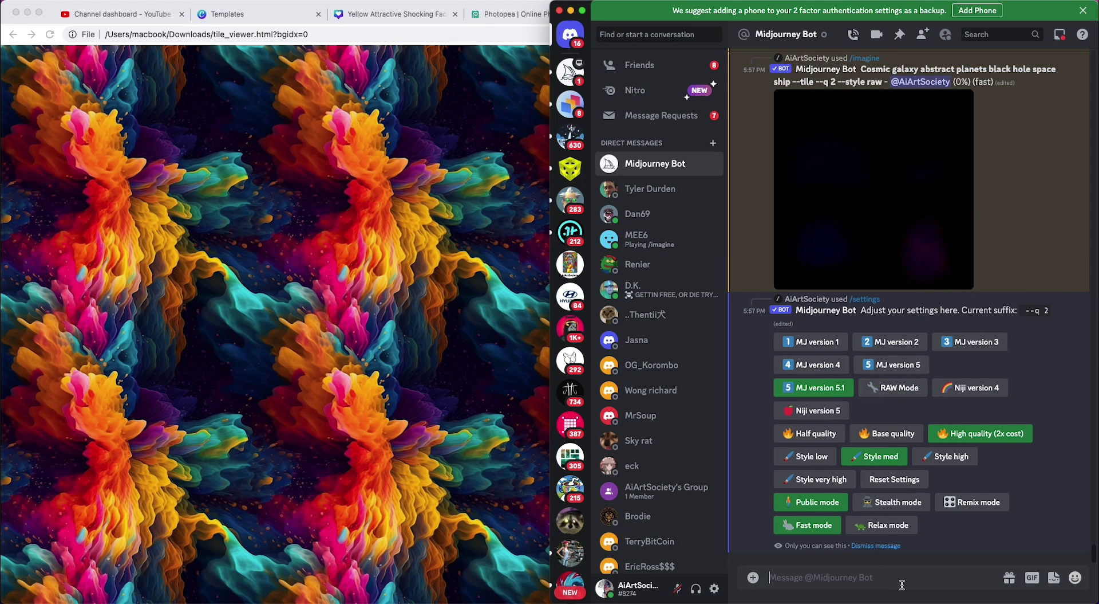
Submit an /imagine prompt reading "space cosmic galaxy, universe background wallpaper --tile"
type("/")
key("Return")
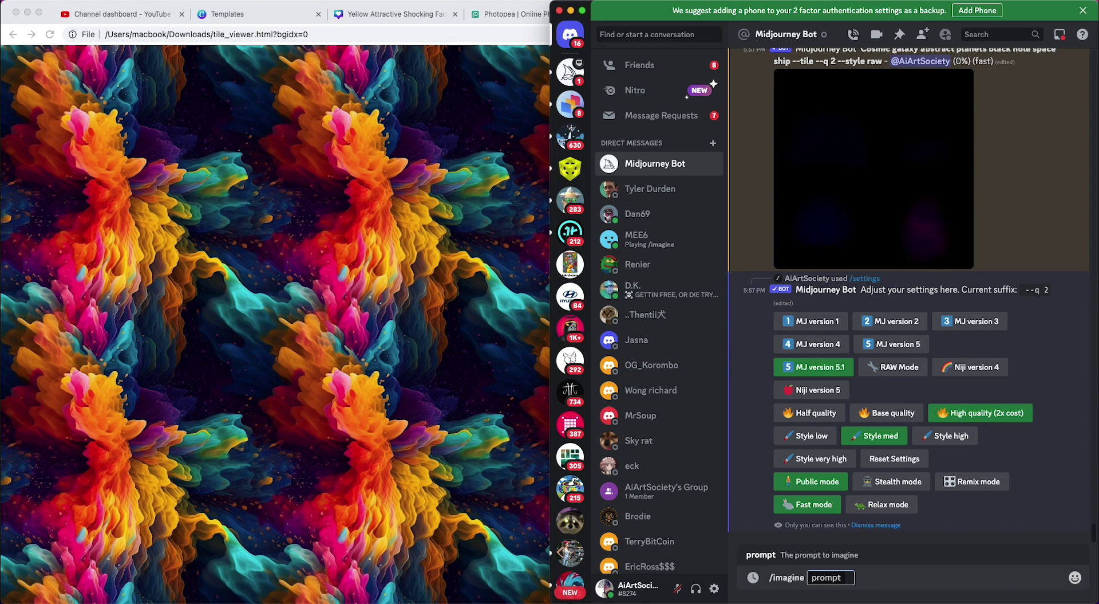
type("space cop")
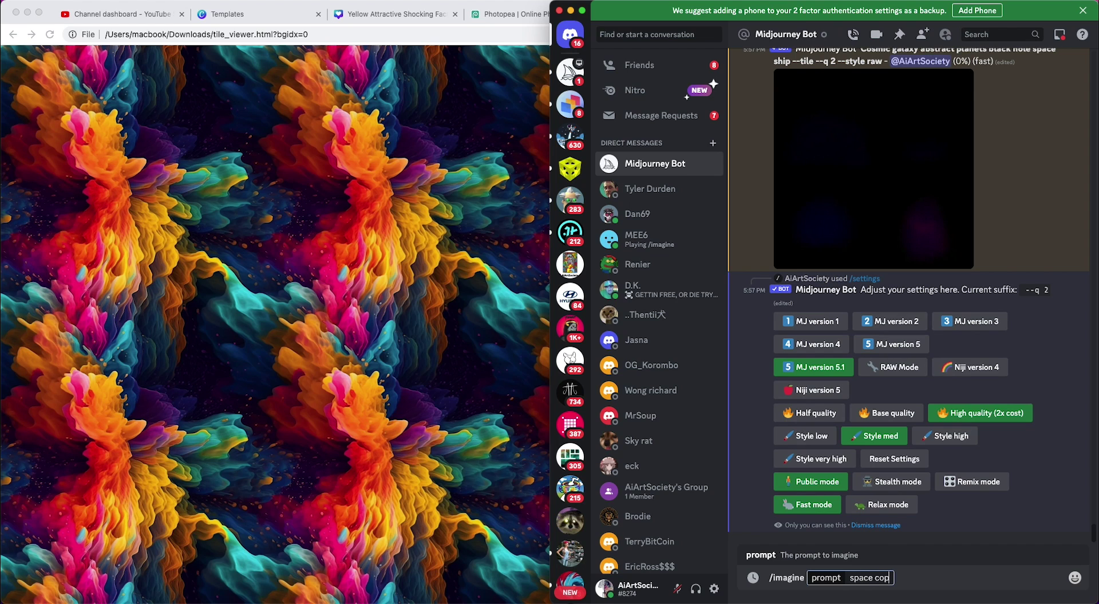
key("BackSpace")
type("smic")
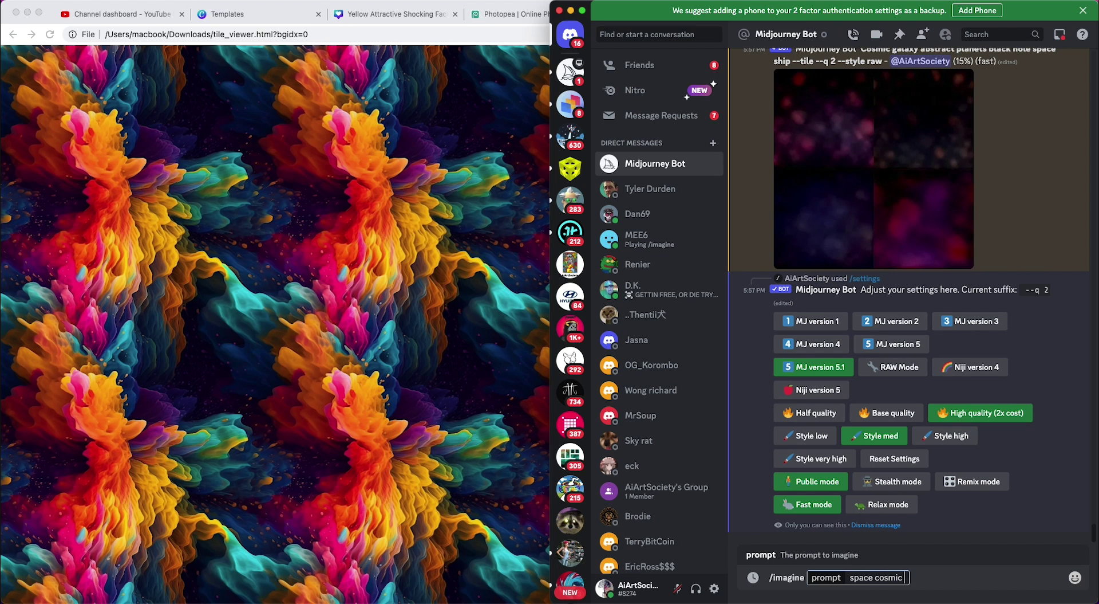
type(" galaxy, universe br")
key("BackSpace")
key("BackSpace")
type("background wallpaper --til")
key("Return")
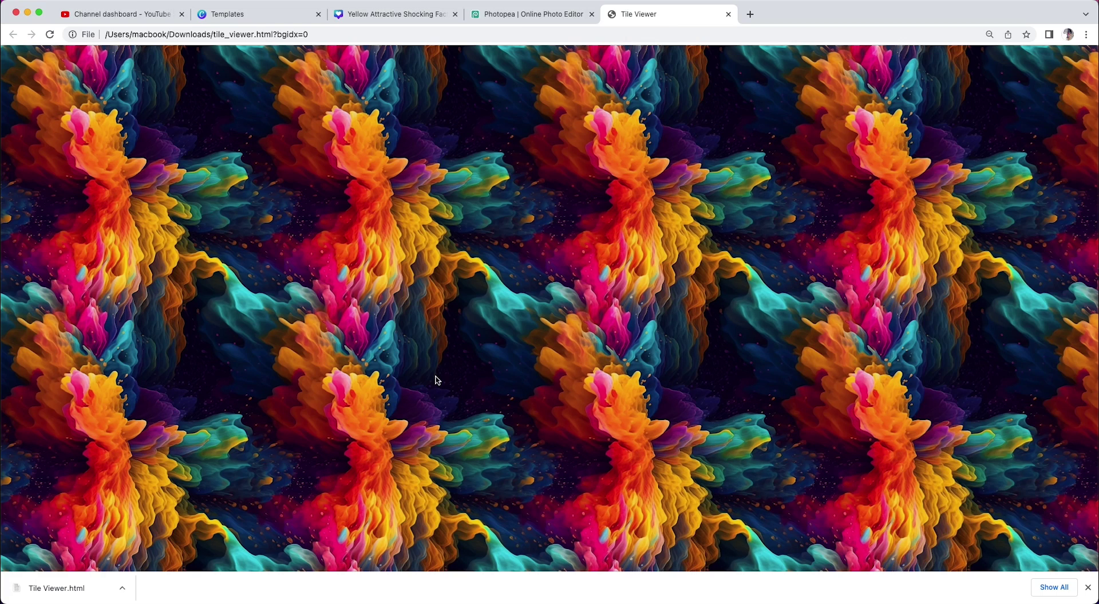
Check the Tile Viewer page's save option without saving, and close the browser's downloads bar
right_click(409, 353)
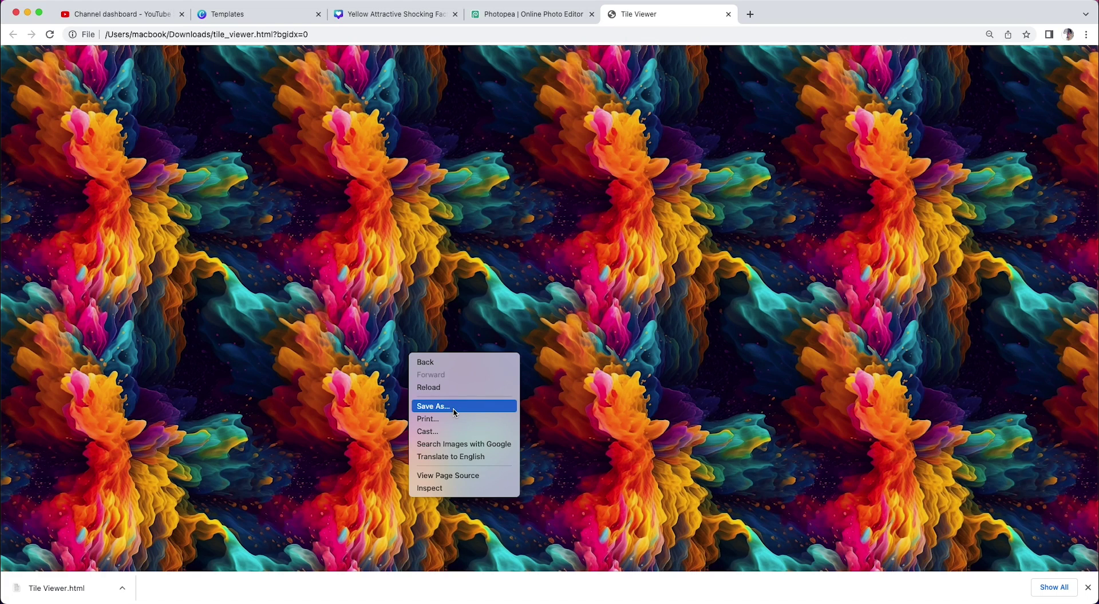
left_click(236, 507)
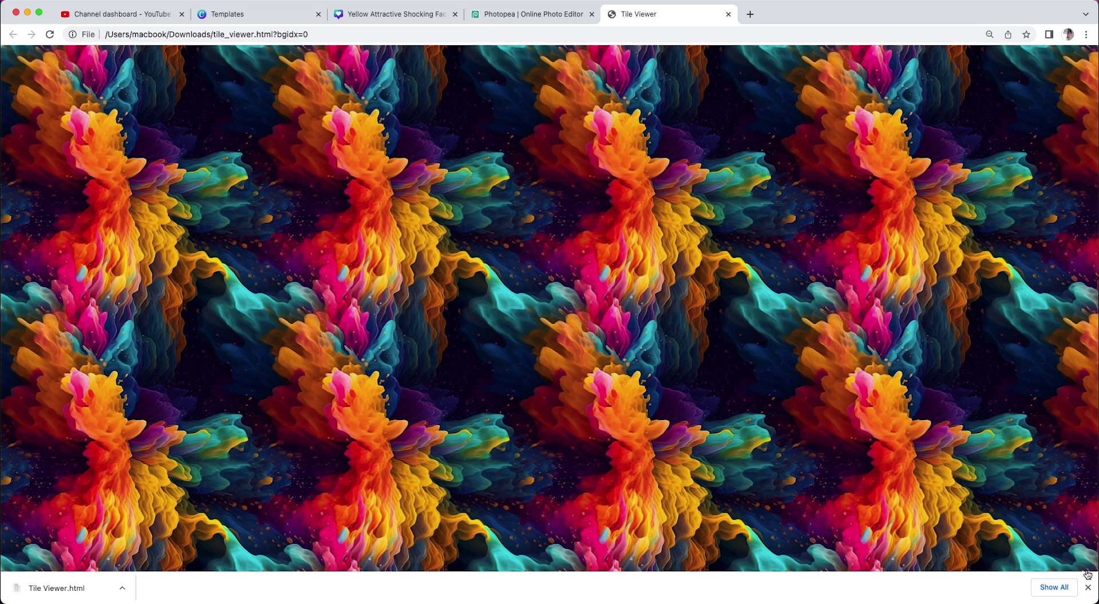
left_click(1087, 586)
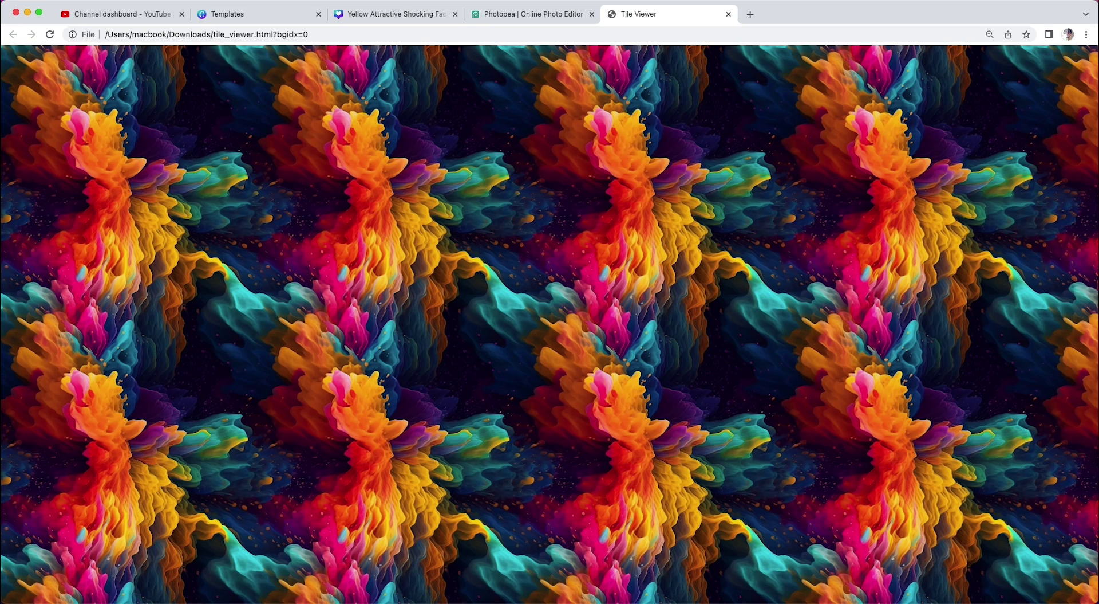
Try to find a screen-capture tool on the Mac by searching for "screenshot", "grap" and "snip"
key("super+space")
type("screenshot")
key("BackSpace")
key("BackSpace")
key("BackSpace")
key("BackSpace")
key("BackSpace")
key("BackSpace")
key("BackSpace")
key("BackSpace")
key("BackSpace")
type("grap")
key("BackSpace")
key("BackSpace")
key("BackSpace")
key("BackSpace")
type("snip")
key("BackSpace")
key("BackSpace")
key("BackSpace")
key("BackSpace")
key("Escape")
Switch to Discord, view the space cosmic galaxy grid enlarged, and upscale its first and fourth images
mouse_move(435, 599)
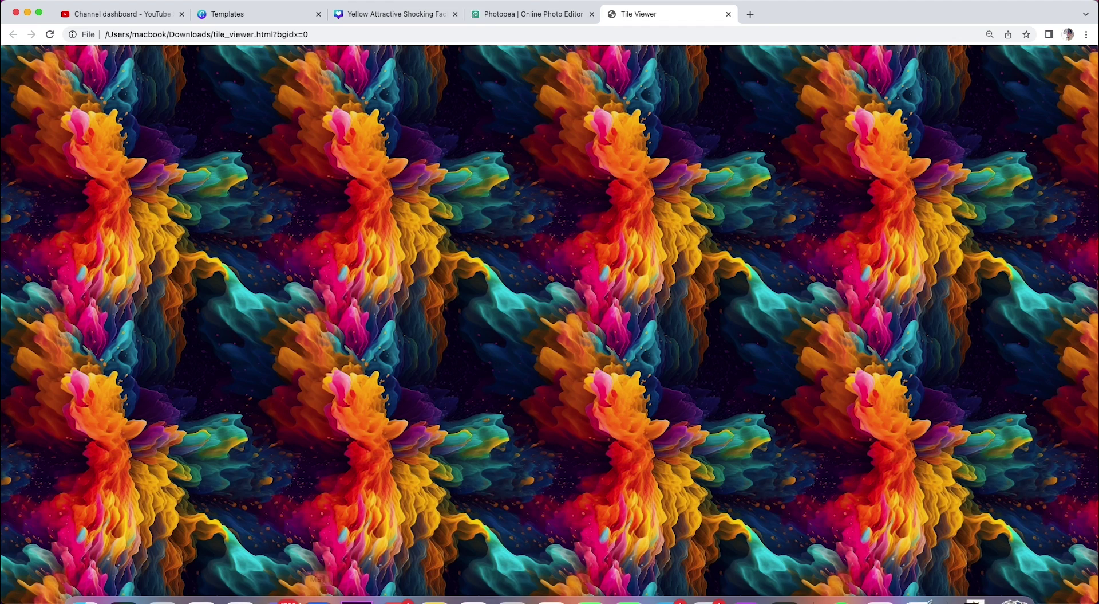
left_click(278, 581)
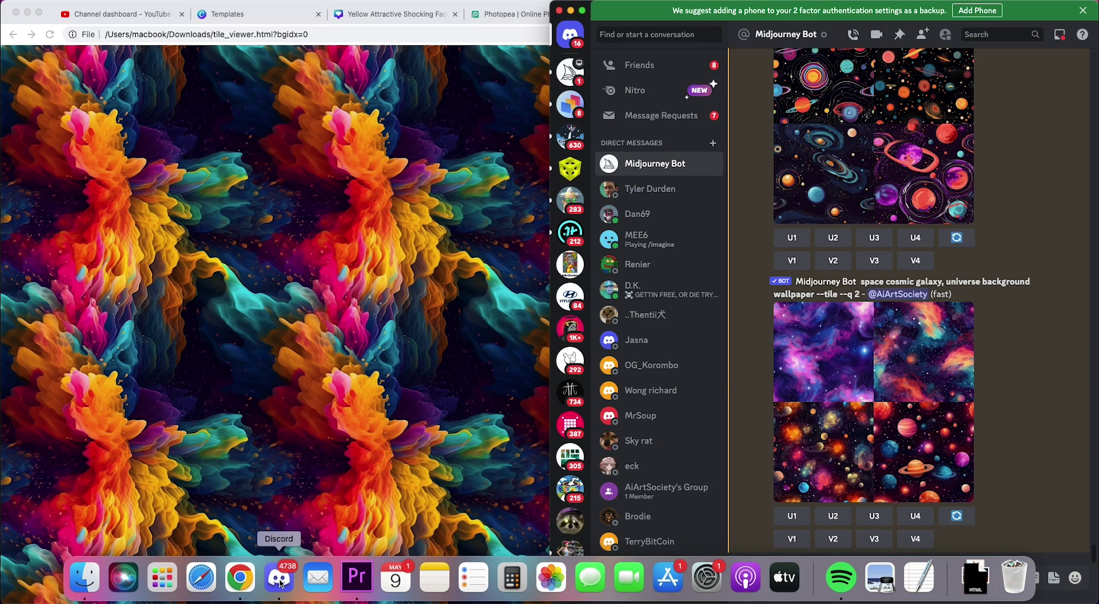
left_click(896, 361)
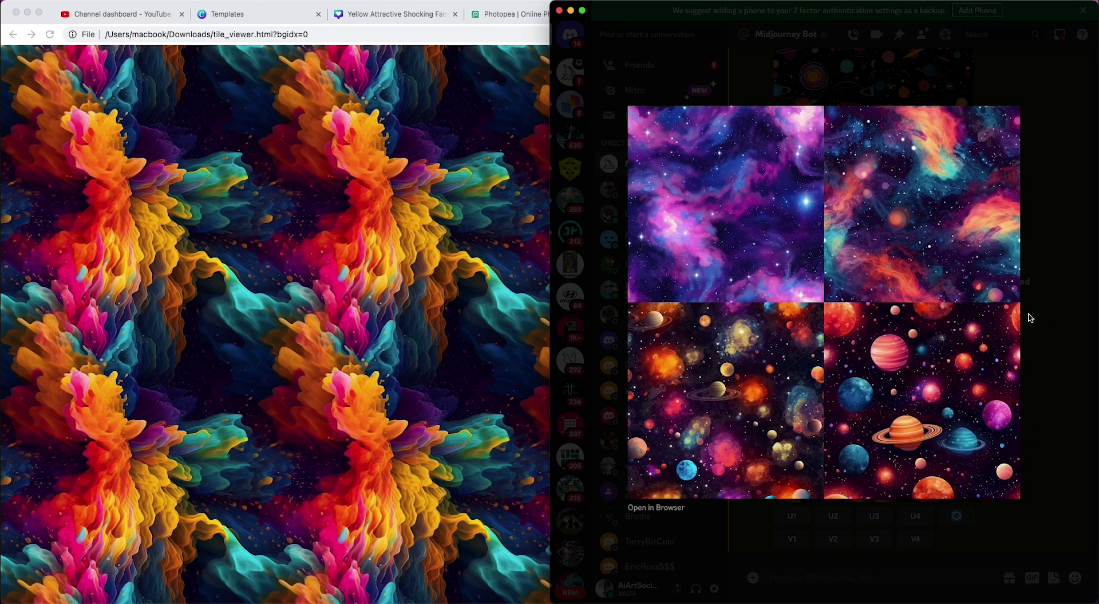
left_click(1073, 335)
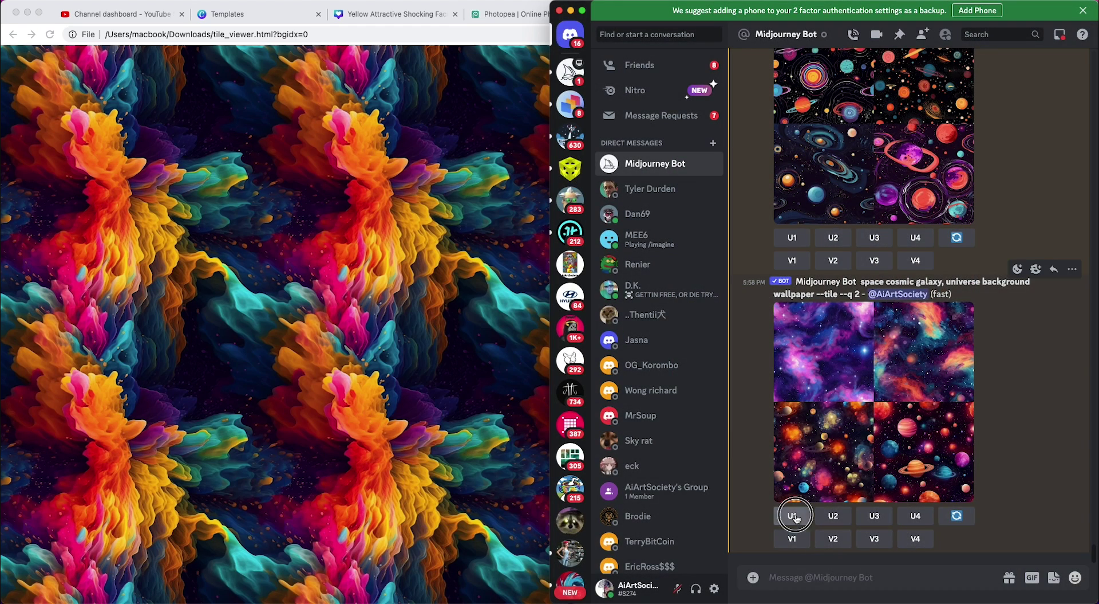
left_click(908, 518)
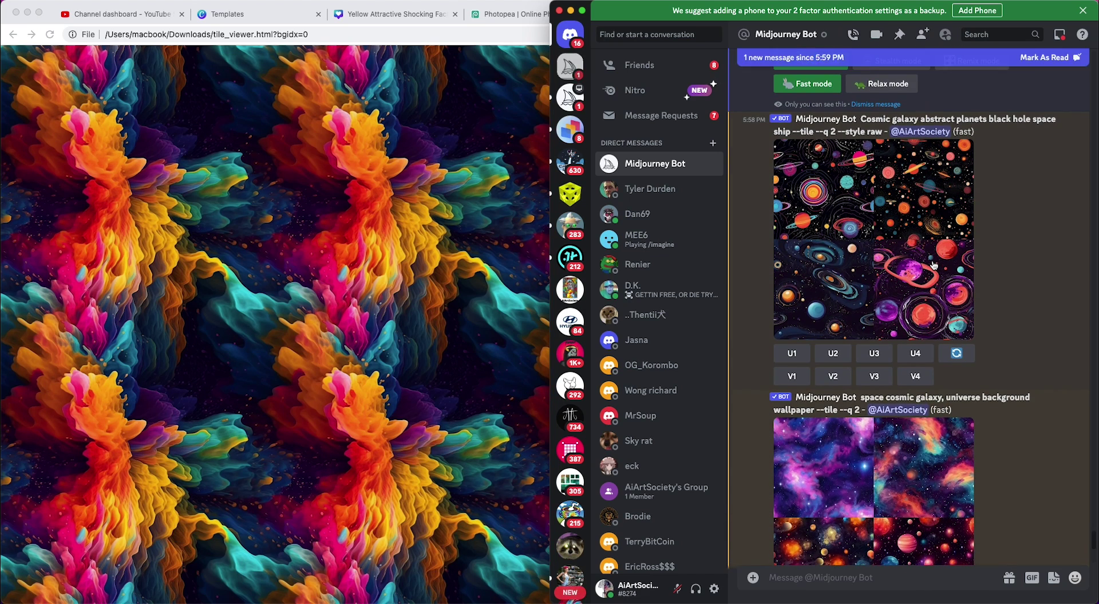
View the Cosmic galaxy abstract planets grid enlarged and upscale its second image
left_click(933, 265)
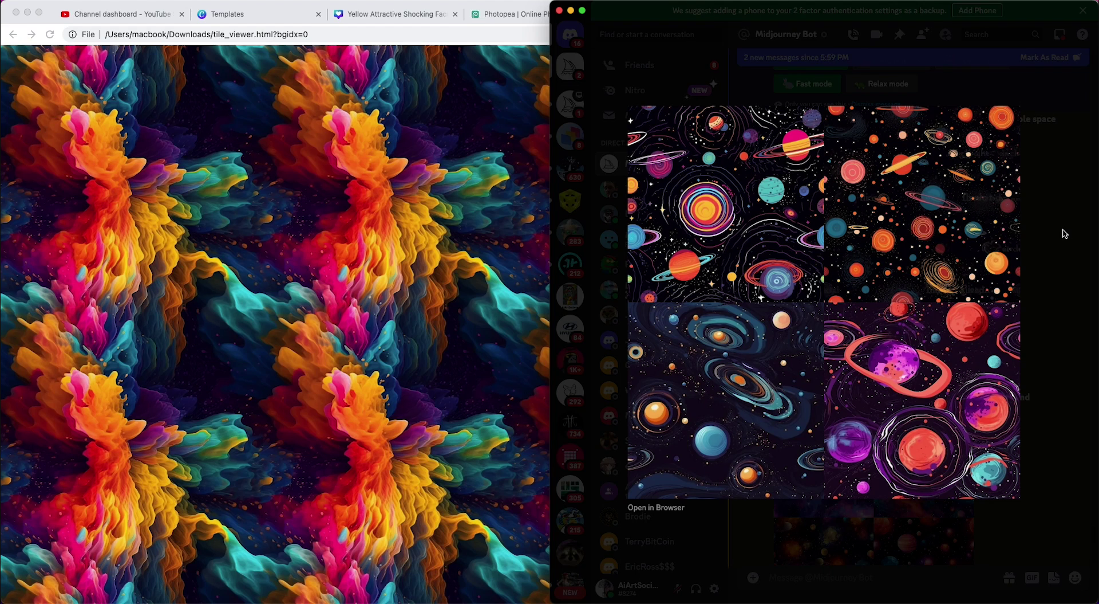
left_click(1063, 233)
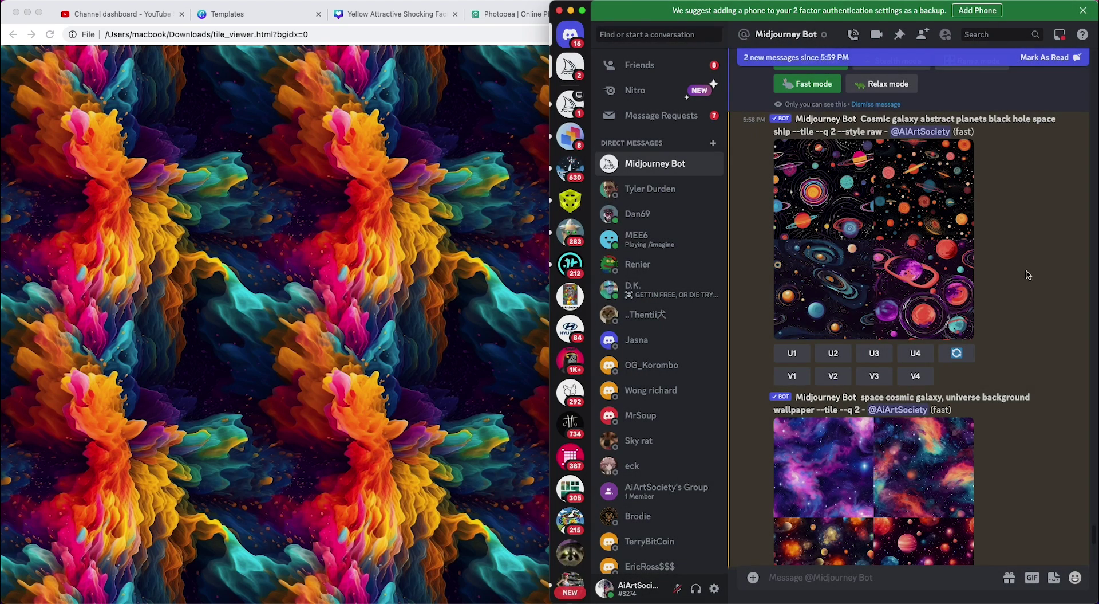
left_click(831, 353)
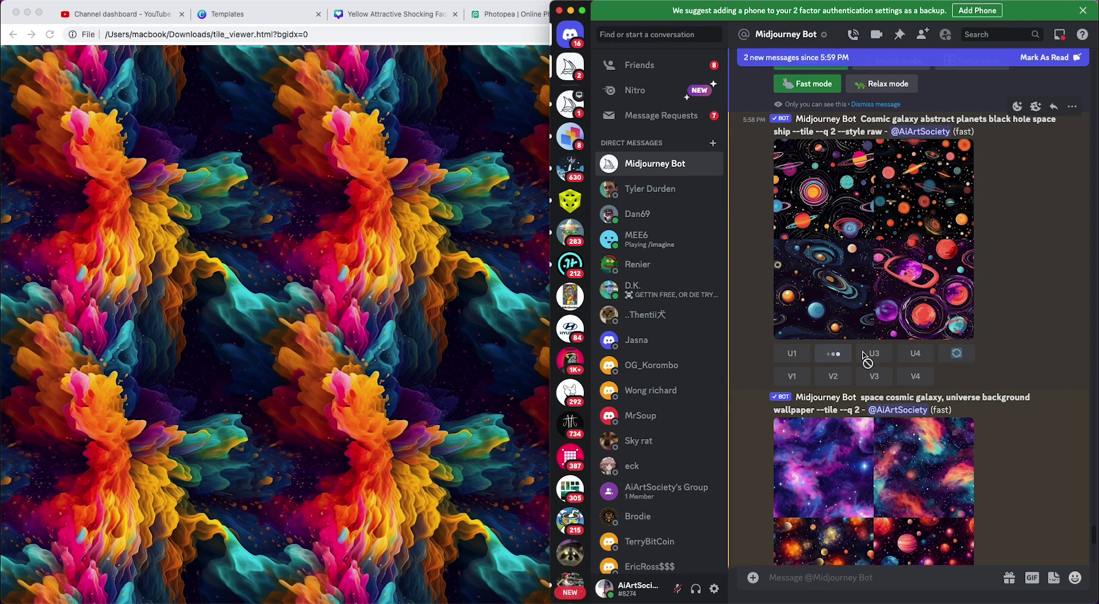
Load the enlarged purple nebula image into Tile Viewer, and return to Discord and close the enlarged image
scroll(945, 458, "down", 15)
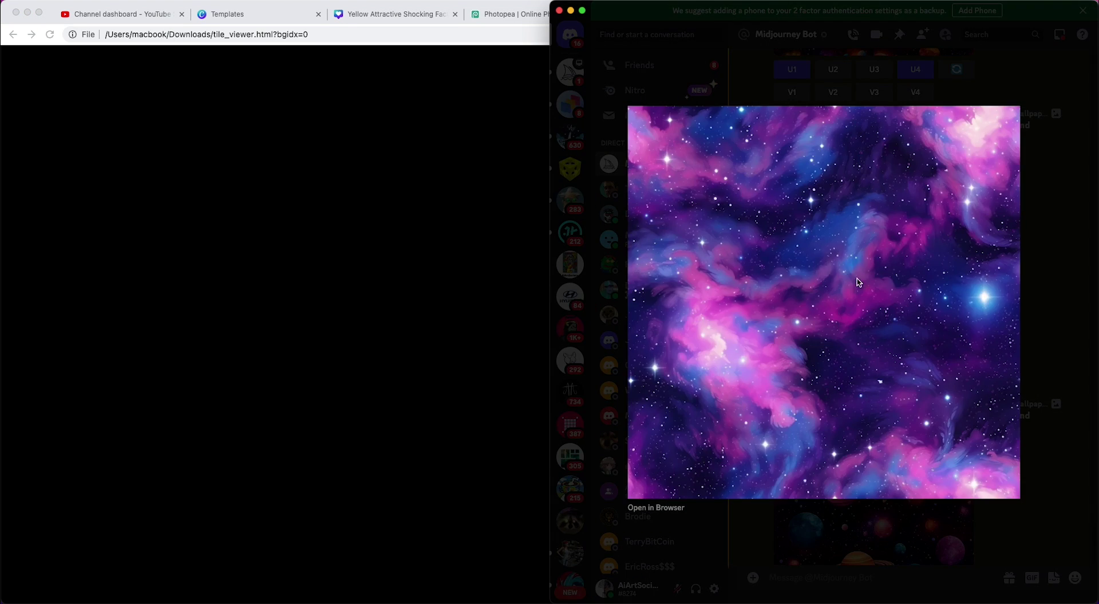
left_click_drag(902, 268, 346, 359)
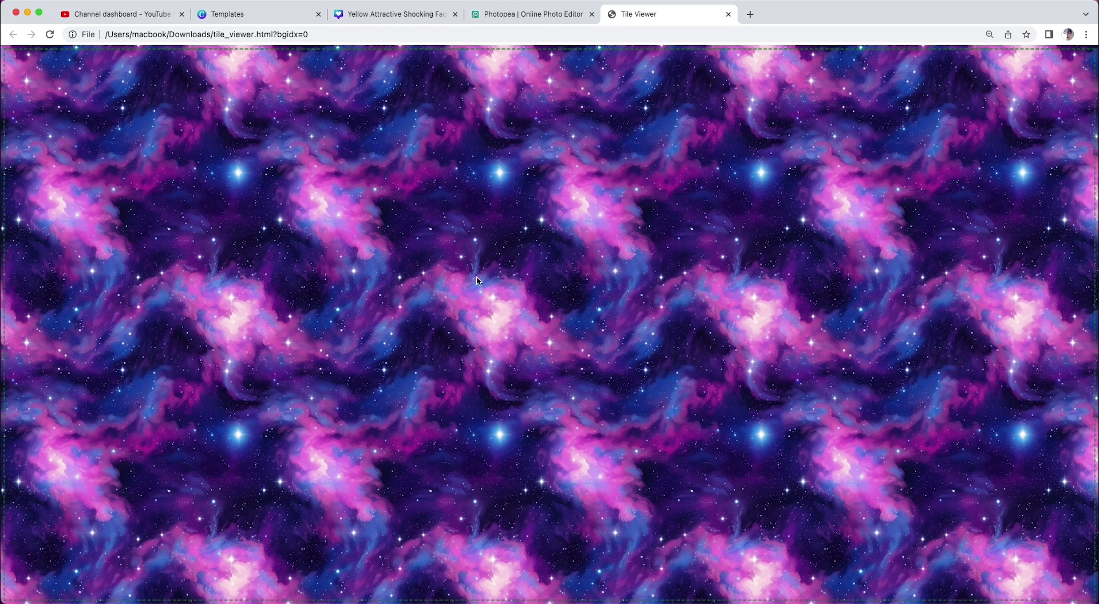
mouse_move(203, 584)
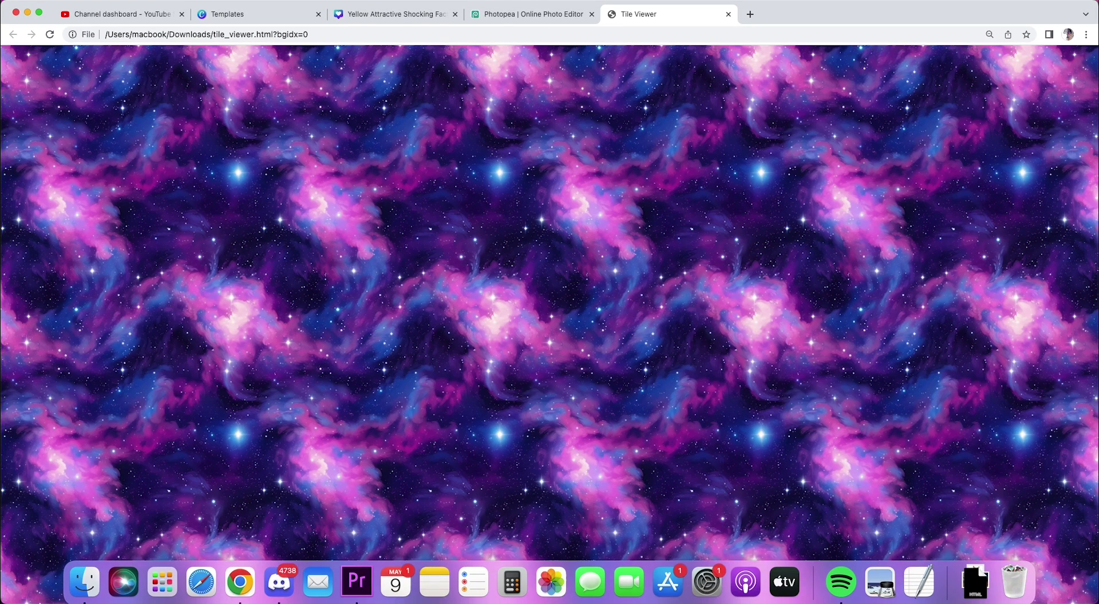
left_click(281, 582)
key("Escape")
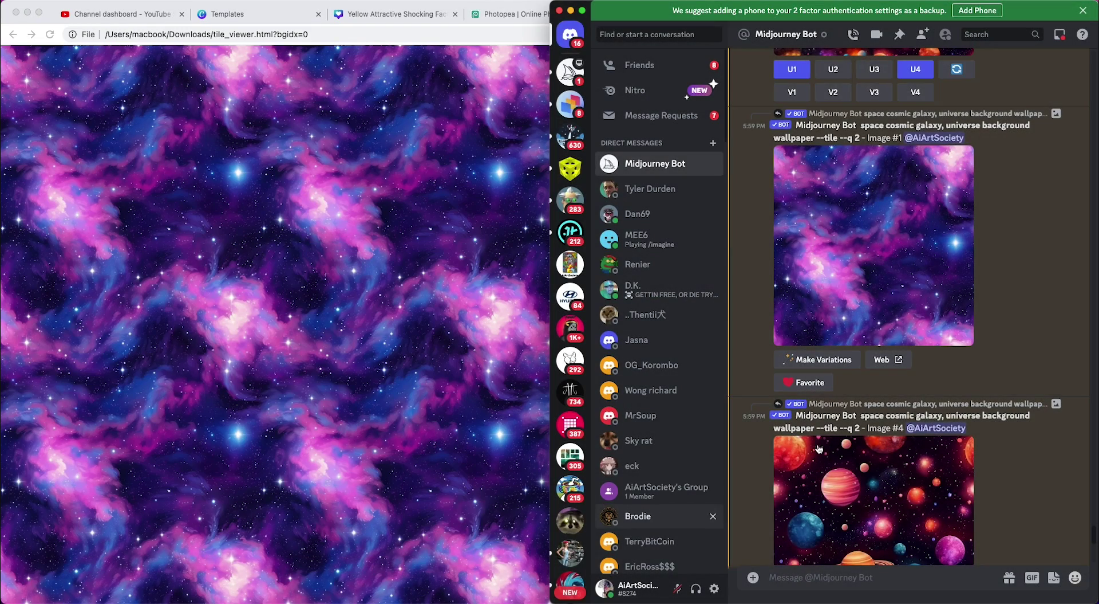
Load the enlarged fourth space cosmic galaxy image, with red planets, into Tile Viewer to preview its repeat, and return to Discord
scroll(819, 449, "down", 3)
left_click(819, 448)
left_click_drag(853, 389, 339, 379)
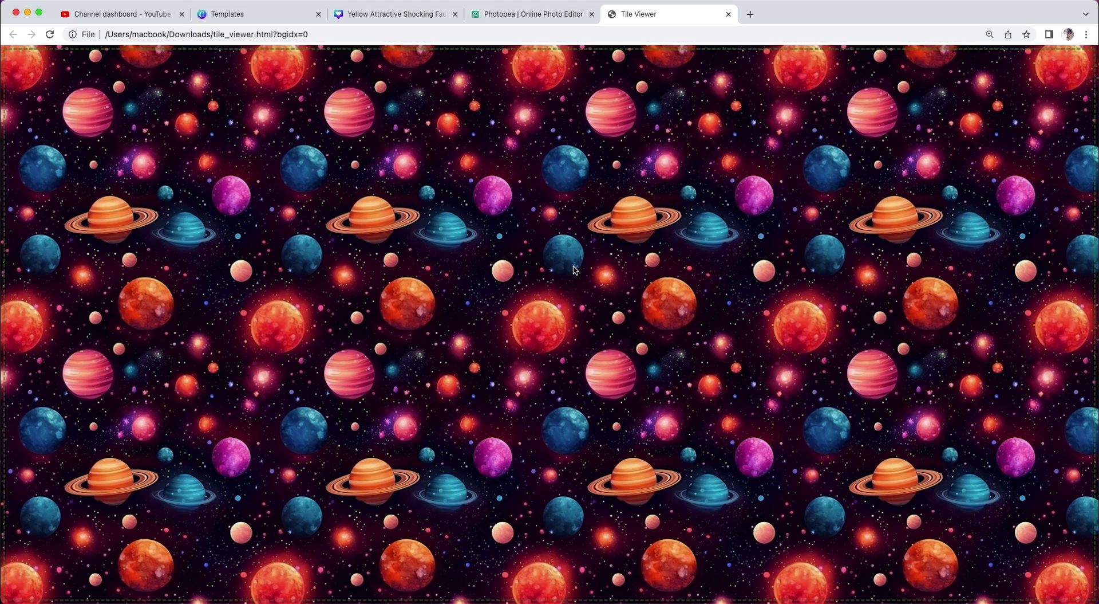
mouse_move(162, 582)
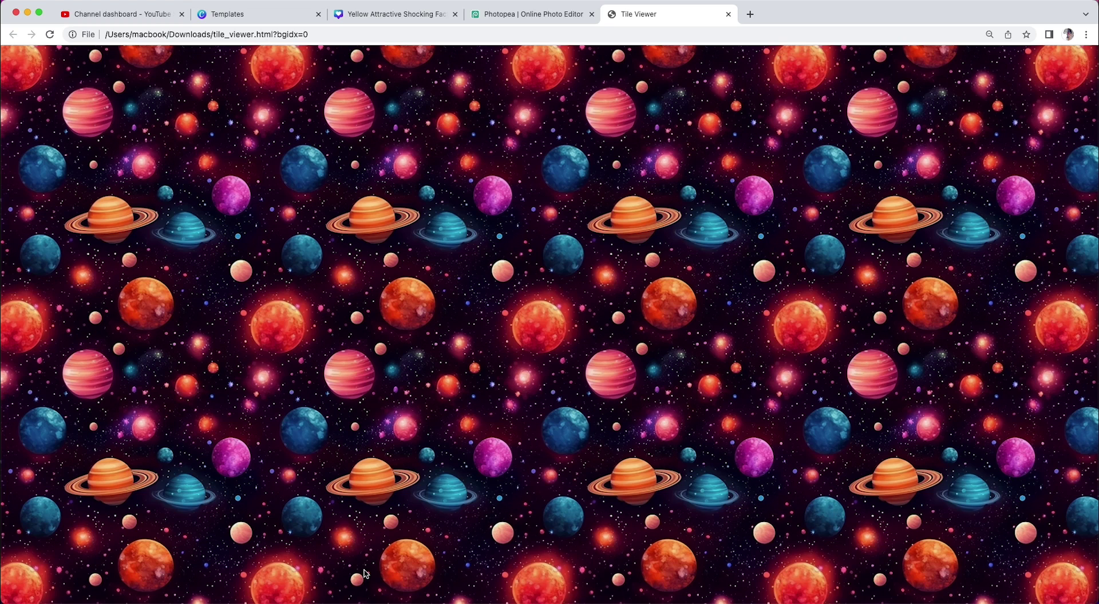
mouse_move(358, 601)
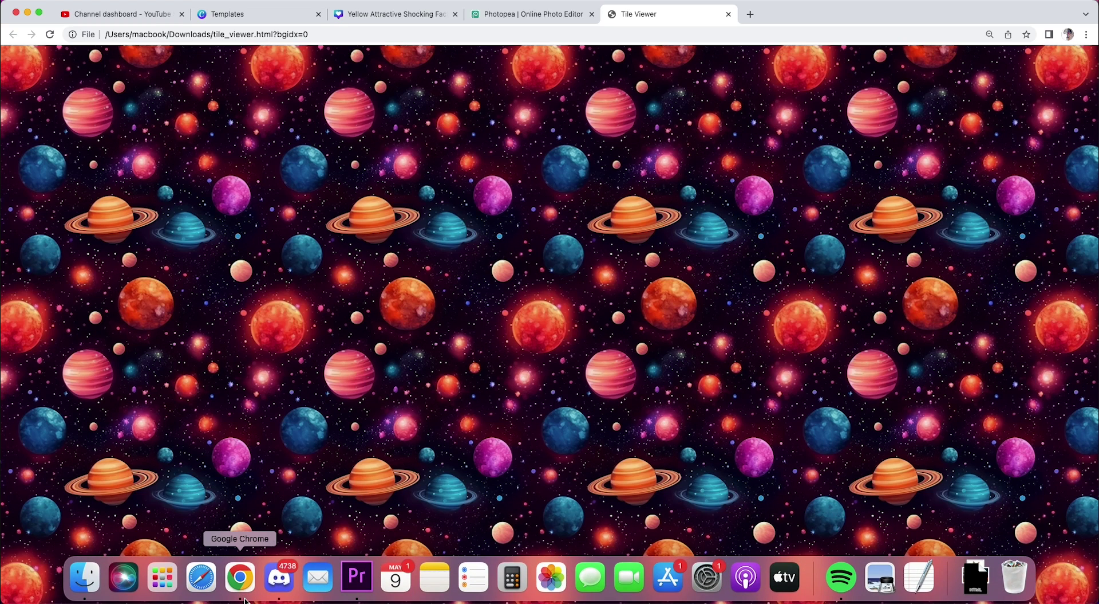
left_click(279, 576)
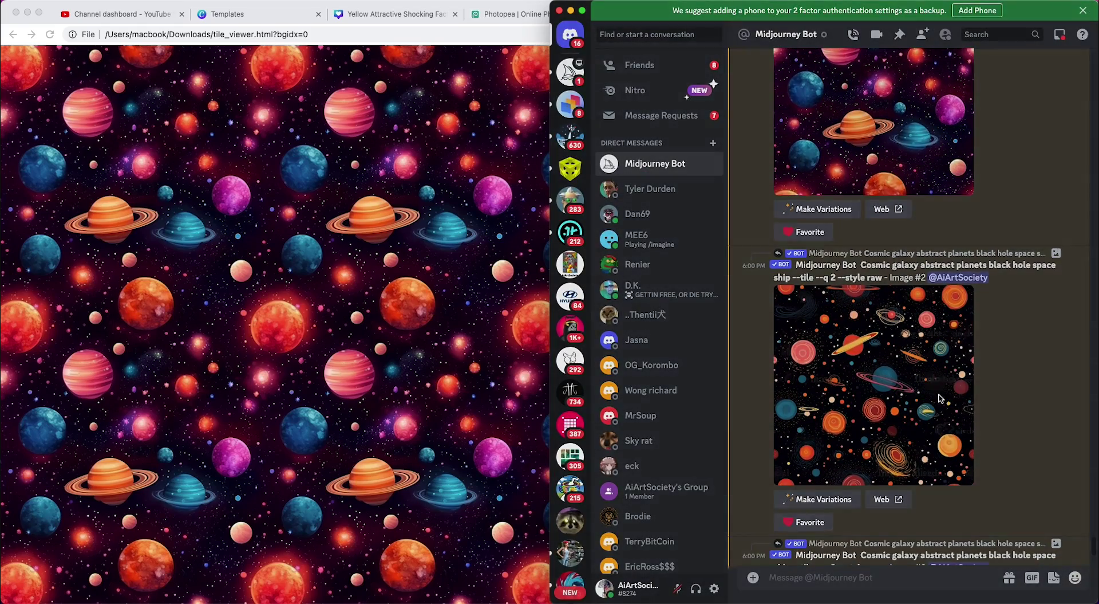
Load the enlarged second Cosmic galaxy abstract planets image into Tile Viewer, and return to Discord and close the enlarged image
left_click(902, 372)
left_click_drag(902, 372, 372, 390)
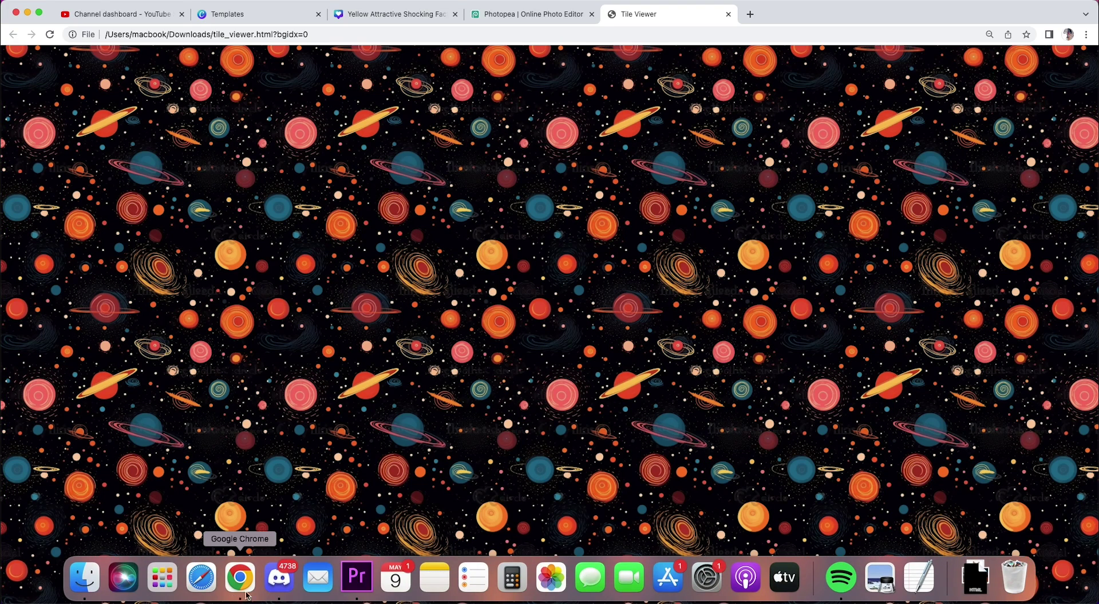
left_click(276, 578)
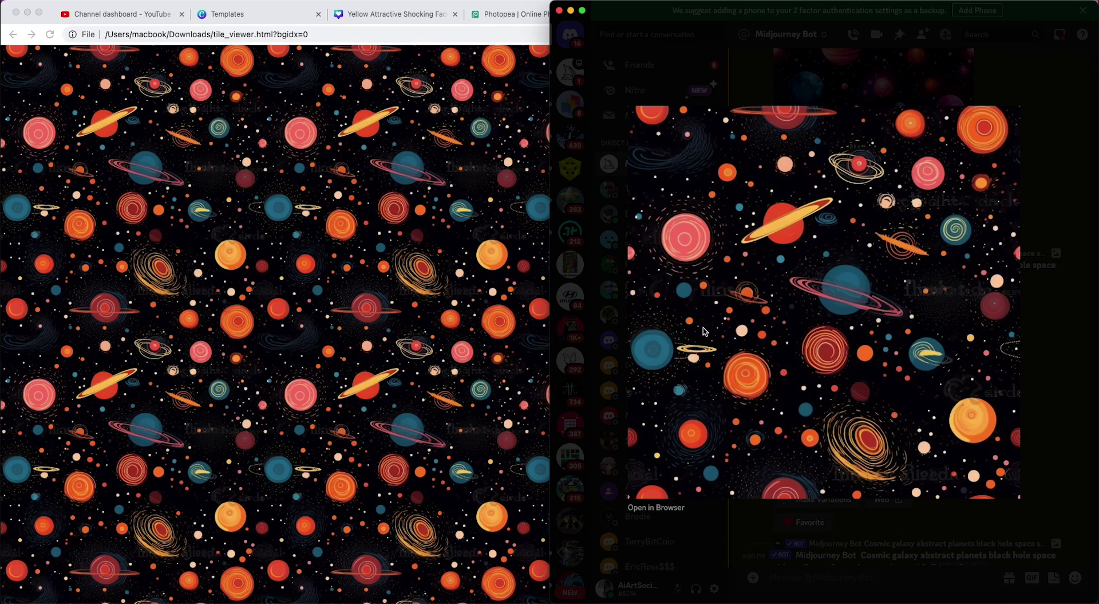
left_click(1097, 341)
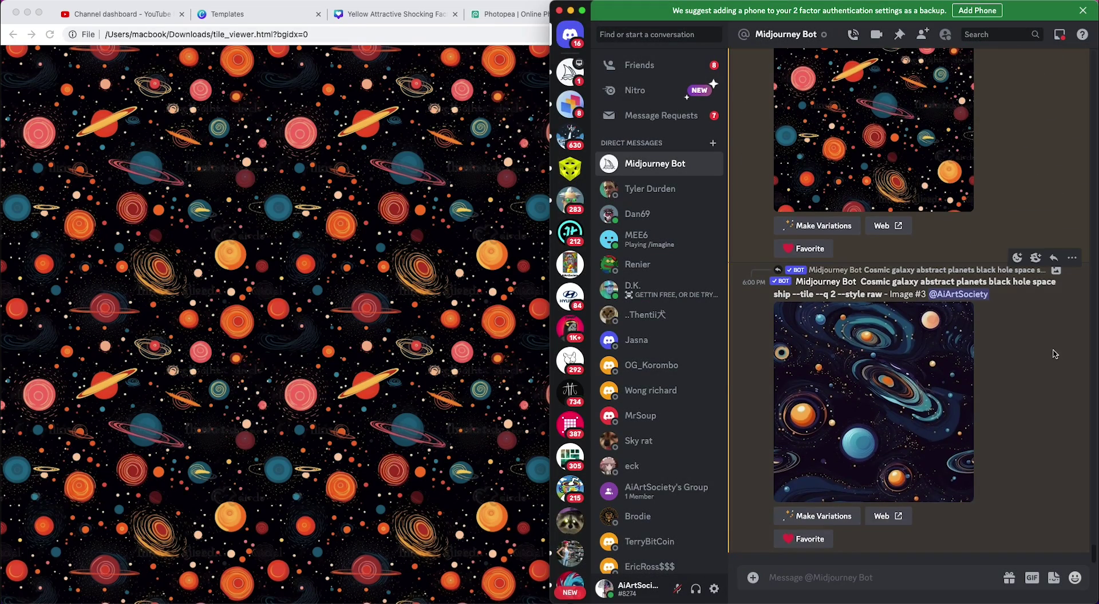
Preview the third Cosmic galaxy abstract planets image, with blue spirals, in Tile Viewer, and go back to the Discord chat
left_click(858, 409)
left_click_drag(859, 363, 343, 362)
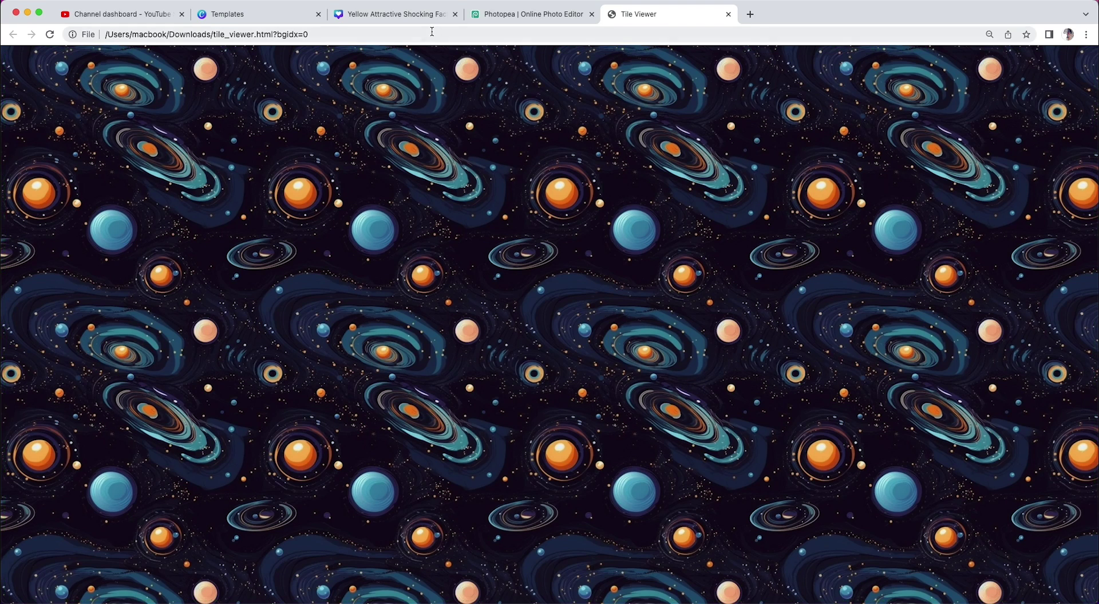
mouse_move(269, 601)
left_click(288, 579)
left_click(630, 76)
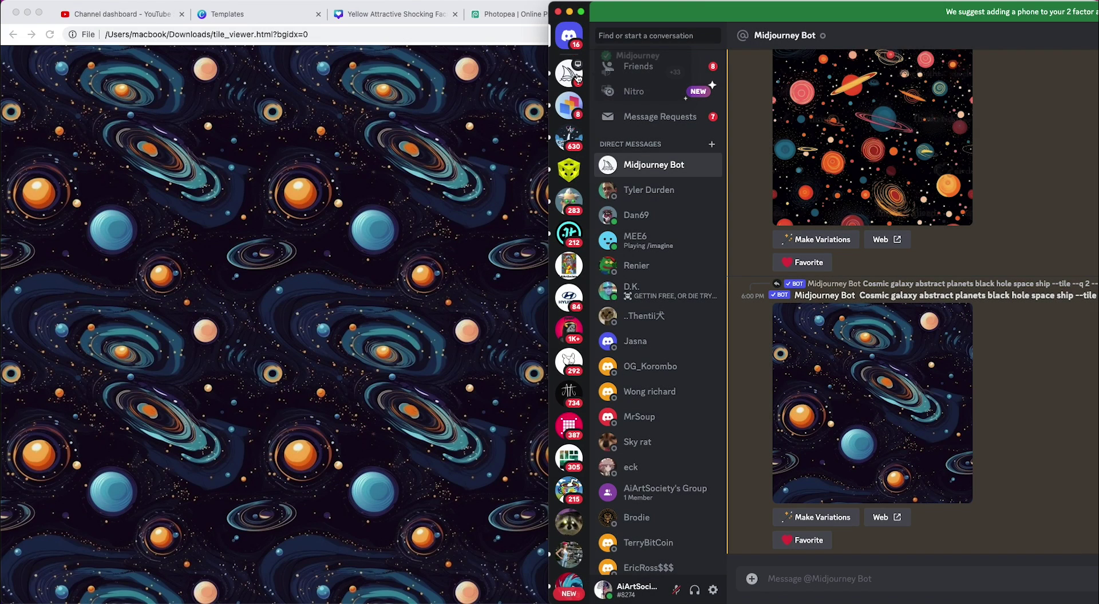
Open the Midjourney server's tile-showcase channel, try enlarging a bird pattern, and shift the Discord window further onto the screen
left_click(581, 70)
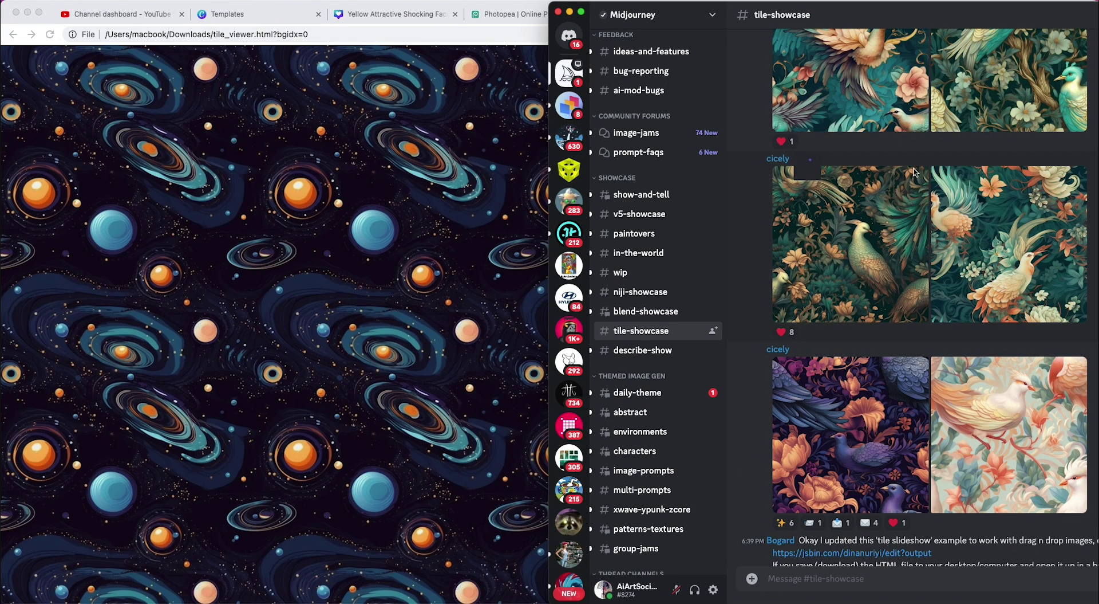
left_click(782, 164)
left_click(1046, 199)
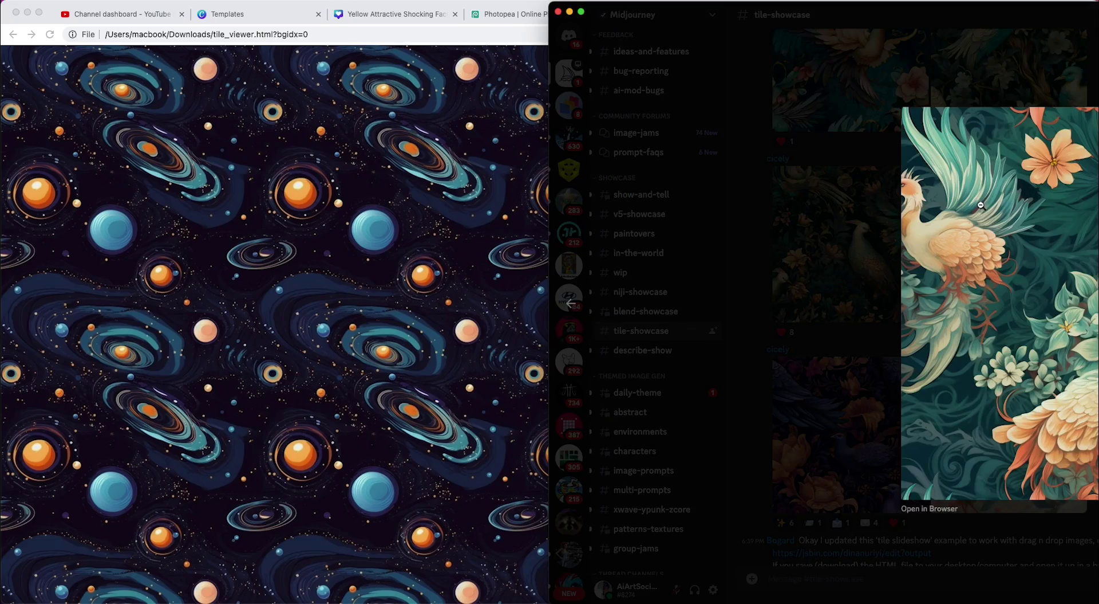
left_click(863, 246)
left_click_drag(847, 7, 687, 15)
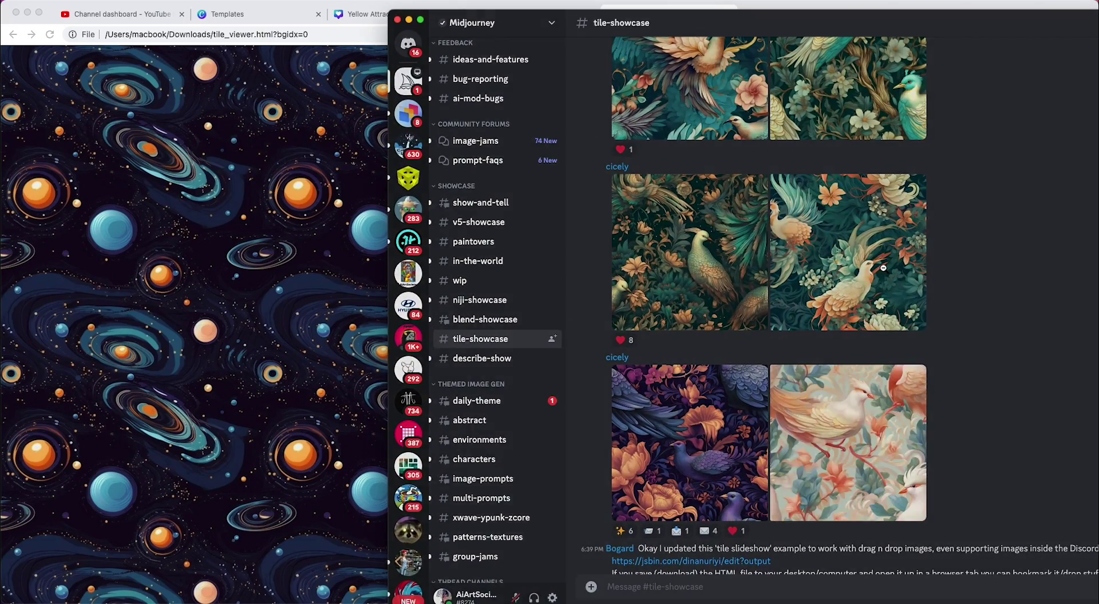
View several teal bird-and-flower patterns enlarged in the tile-showcase channel
left_click(848, 252)
left_click(996, 77)
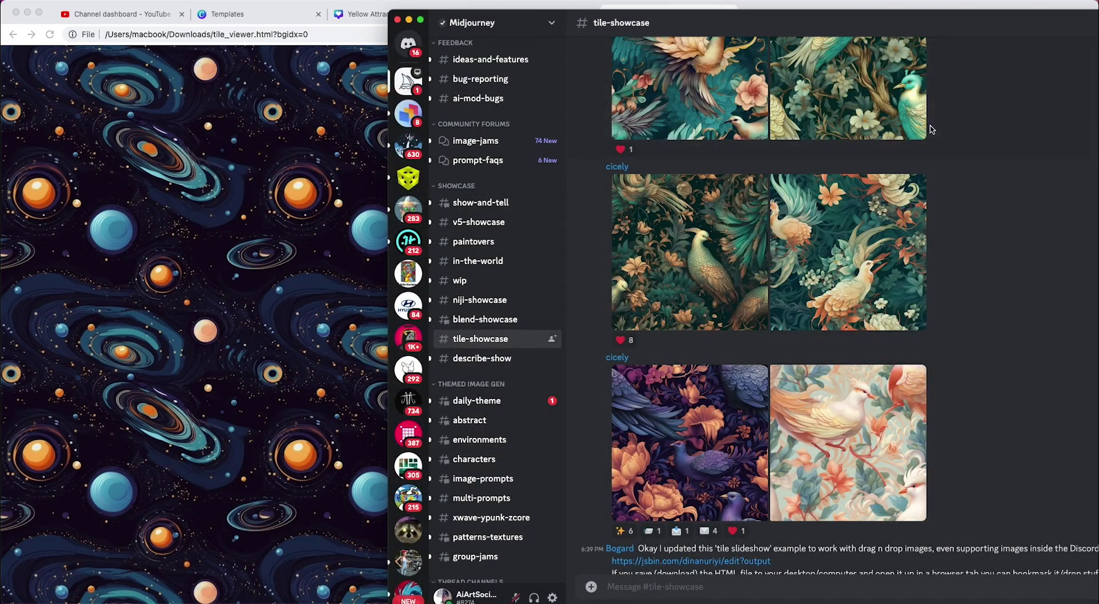
left_click(710, 224)
left_click(709, 209)
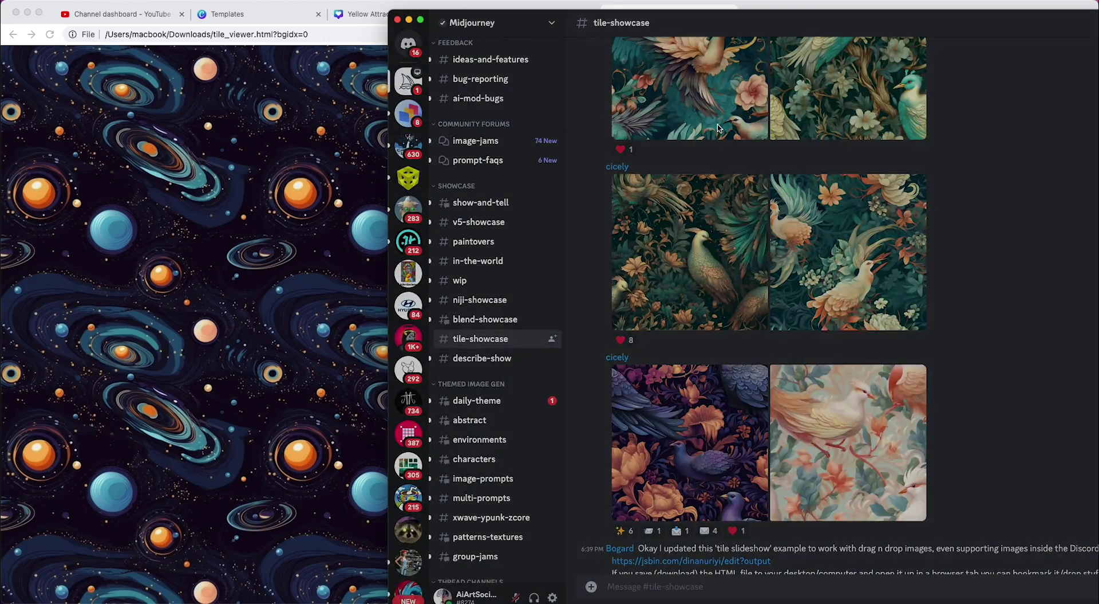
left_click(718, 127)
left_click(694, 234)
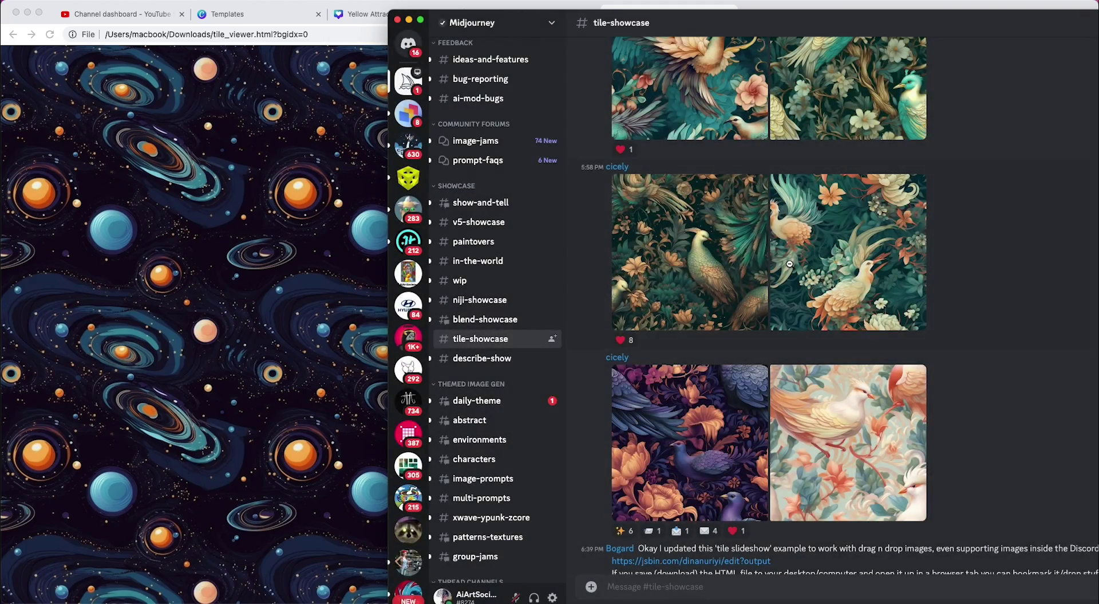
Load the enlarged teal pattern with orange-and-white birds into Tile Viewer, and return to Discord
left_click(791, 266)
left_click_drag(907, 294, 265, 299)
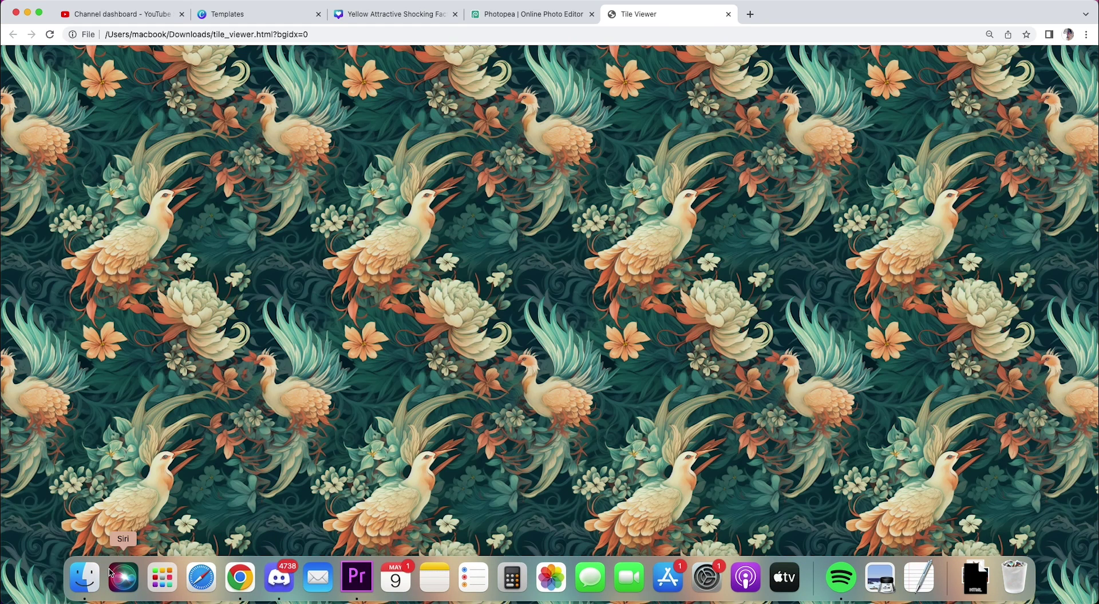
left_click(94, 581)
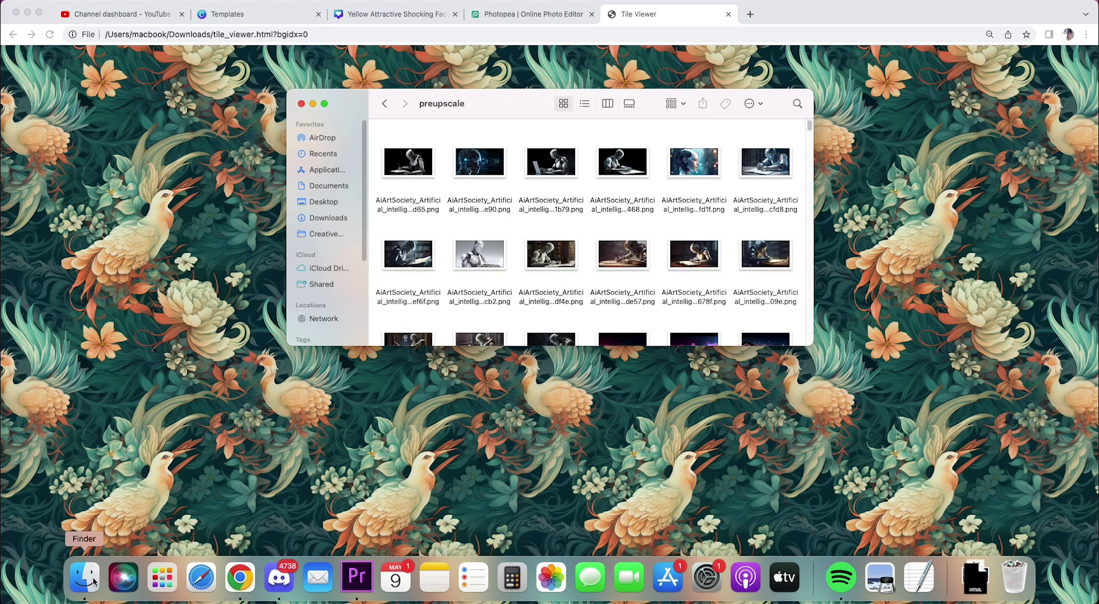
left_click(309, 590)
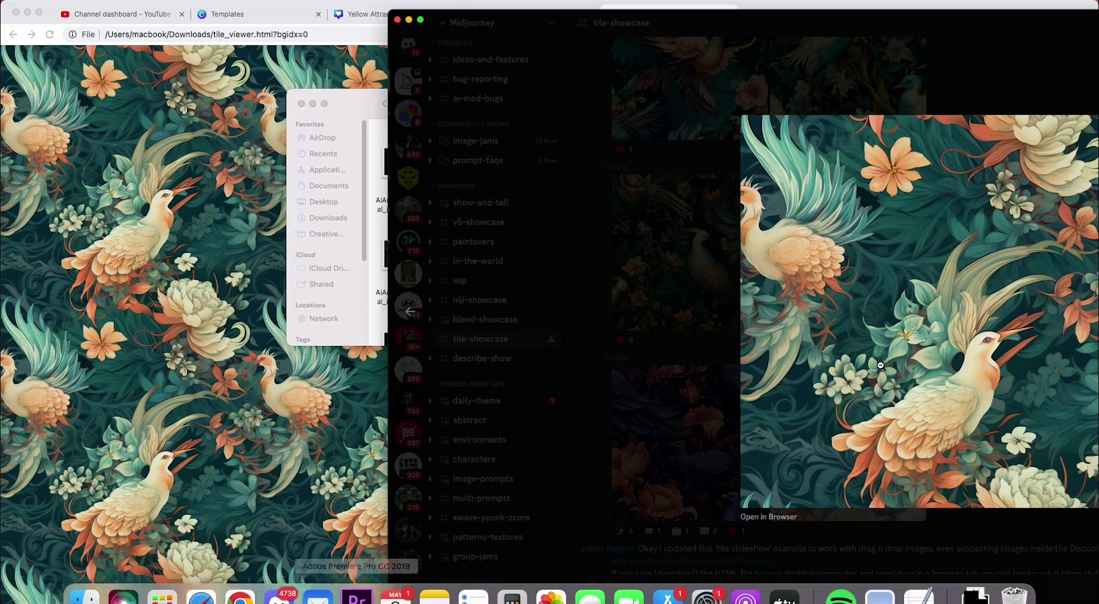
Enlarge the dark green peacock pattern from the same showcase post and load it into Tile Viewer
left_click(675, 428)
left_click(715, 269)
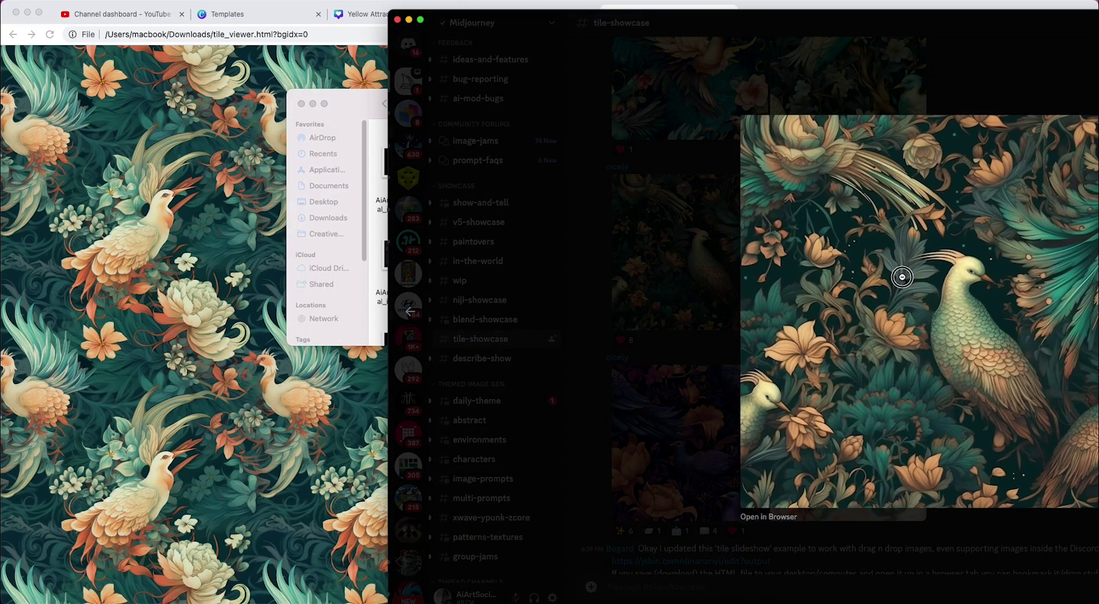
left_click_drag(903, 277, 352, 407)
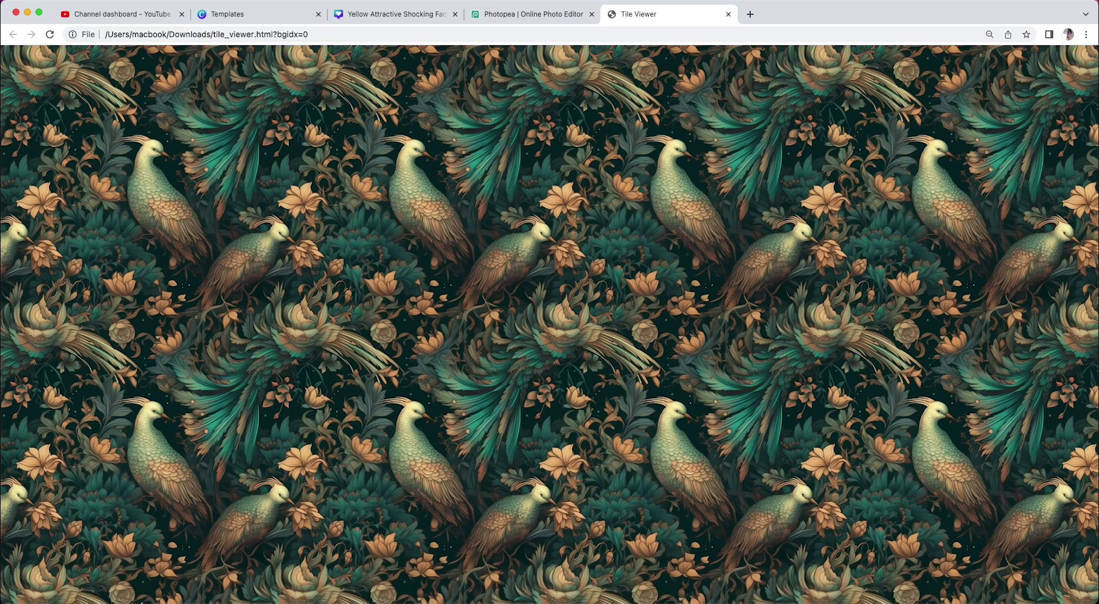
Return to tile-showcase in Discord and open the jsbin.com/dinanuriyi/edit?output link from the tile slideshow post
mouse_move(142, 602)
left_click(279, 577)
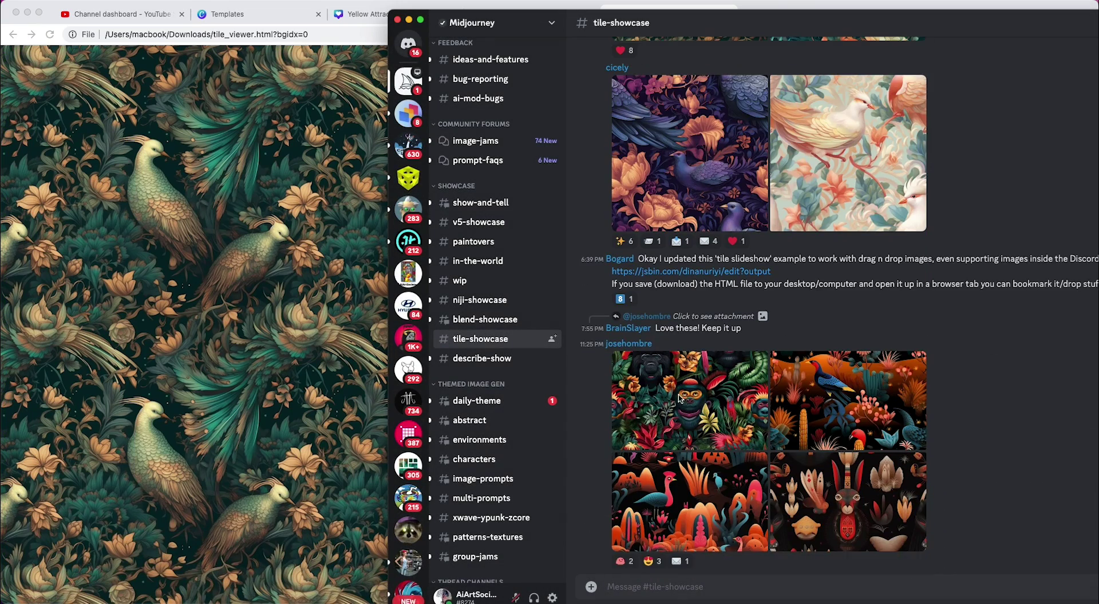
left_click(620, 258)
left_click(946, 326)
left_click(733, 273)
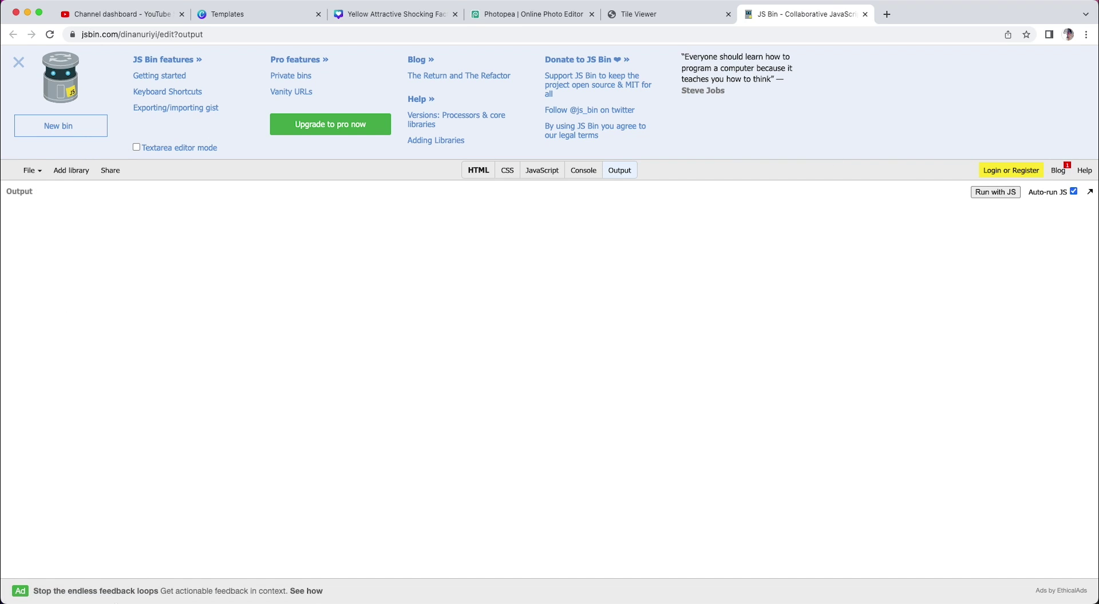
Dismiss the JS Bin banner and load the first robot image from the preupscale folder into the output page
left_click(19, 62)
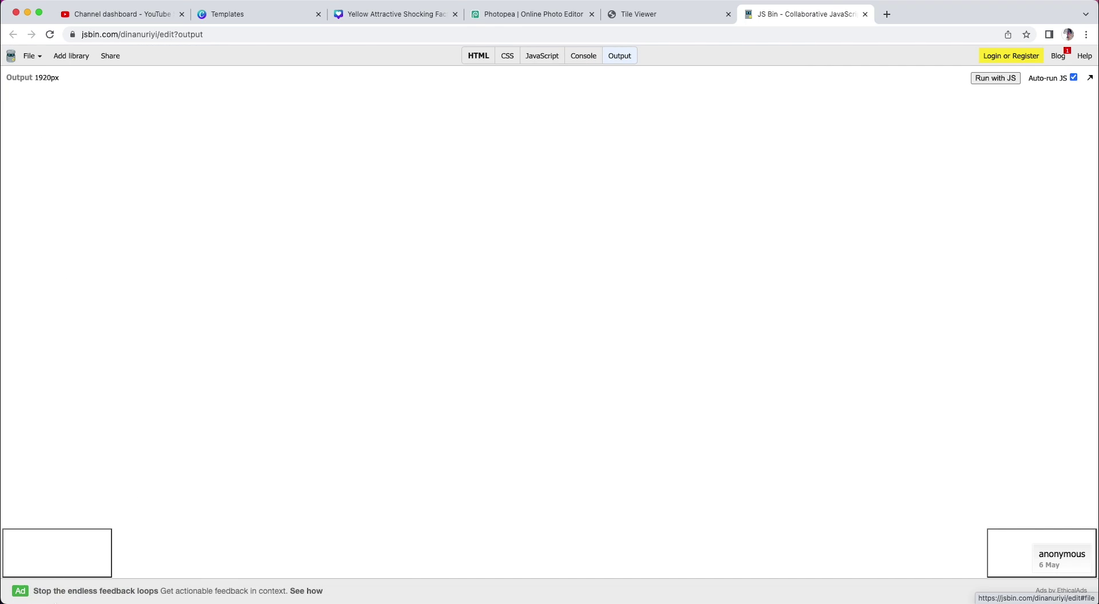
left_click(80, 576)
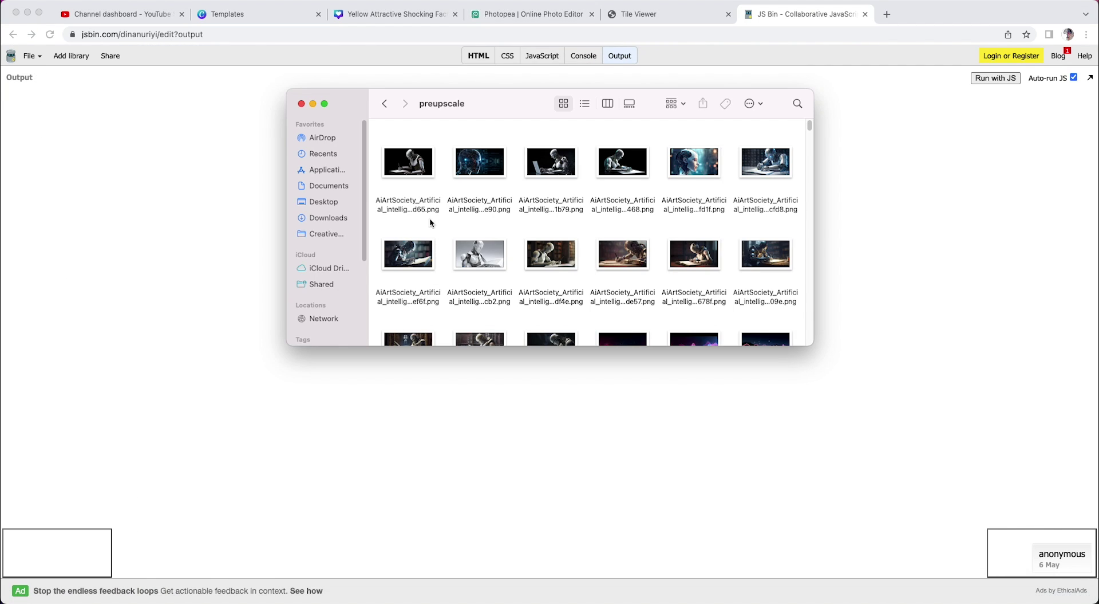
left_click_drag(418, 176, 161, 338)
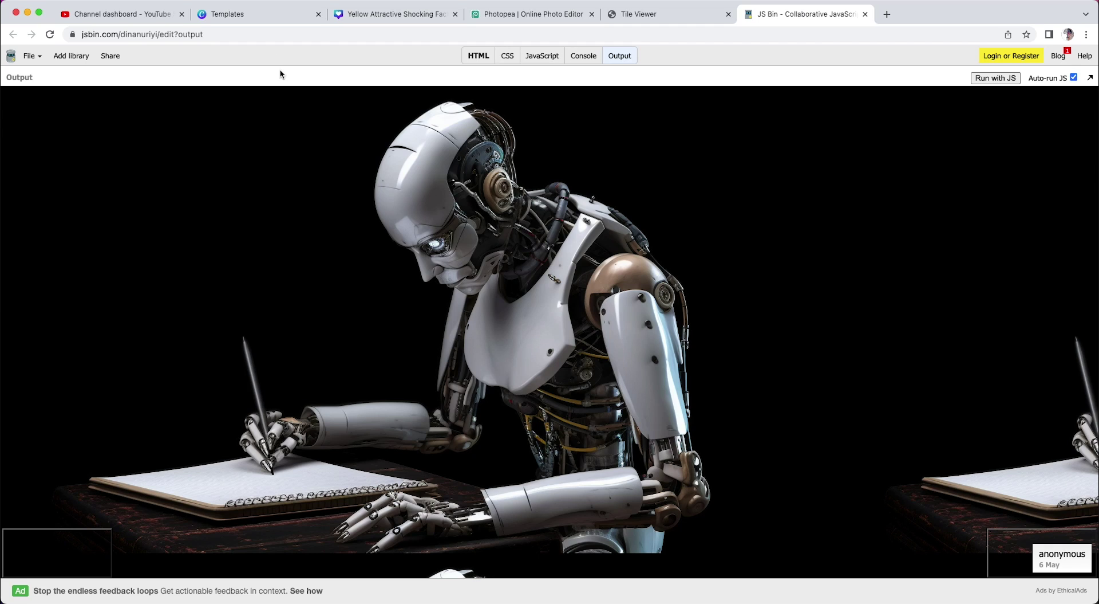
Zoom the page out to 25% to examine the robot image's repeat, and zoom partway back in
key("super+minus")
key("super+minus")
key("super+minus")
key("super+minus")
key("super+minus")
key("super+minus")
key("super+minus")
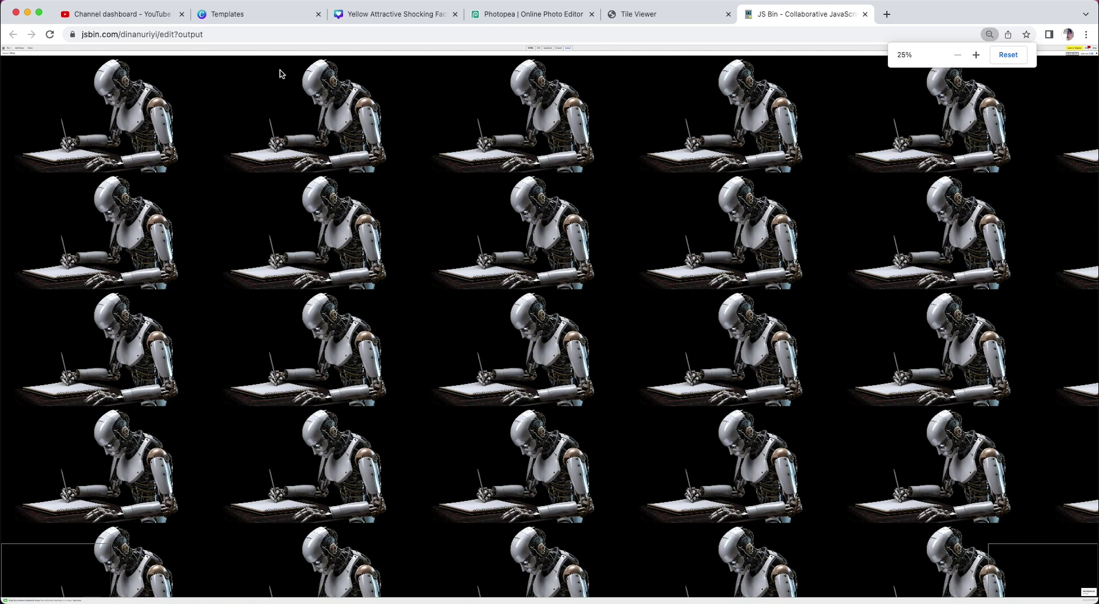
key("super+equal")
key("super+equal")
key("super+equal")
key("super+equal")
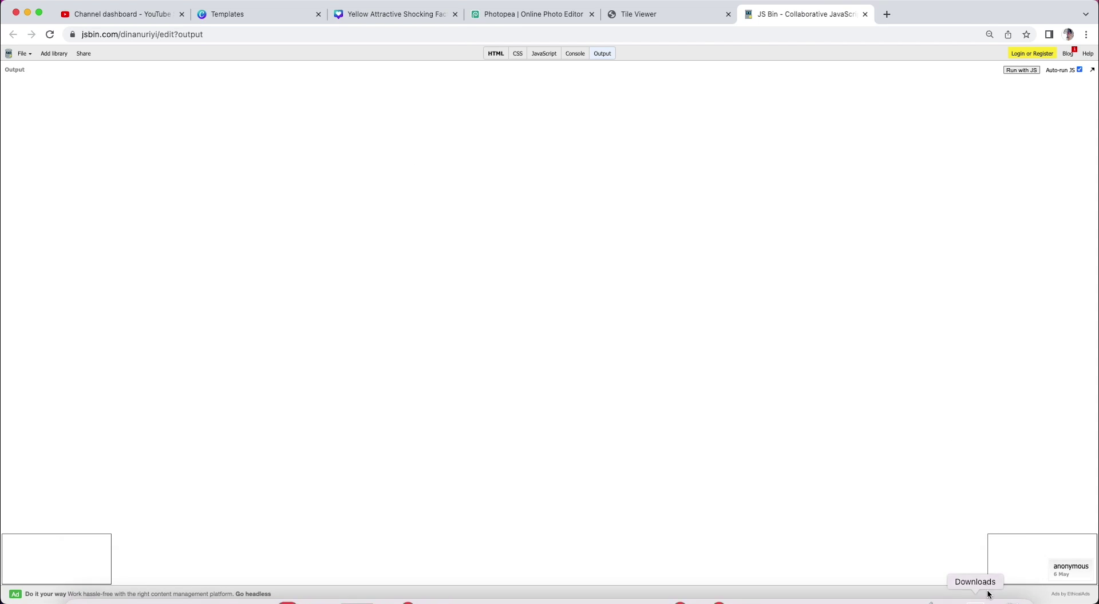
Switch to Discord and examine the tile-showcase post that shares the improved Tile Viewer file, tile_viewer.html
mouse_move(932, 596)
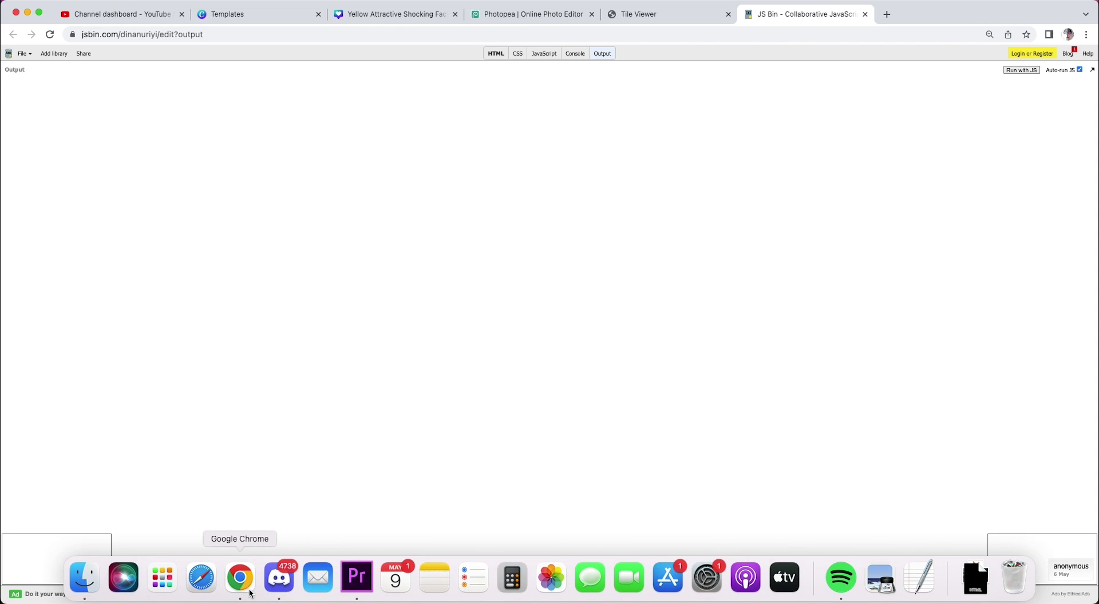
left_click(277, 583)
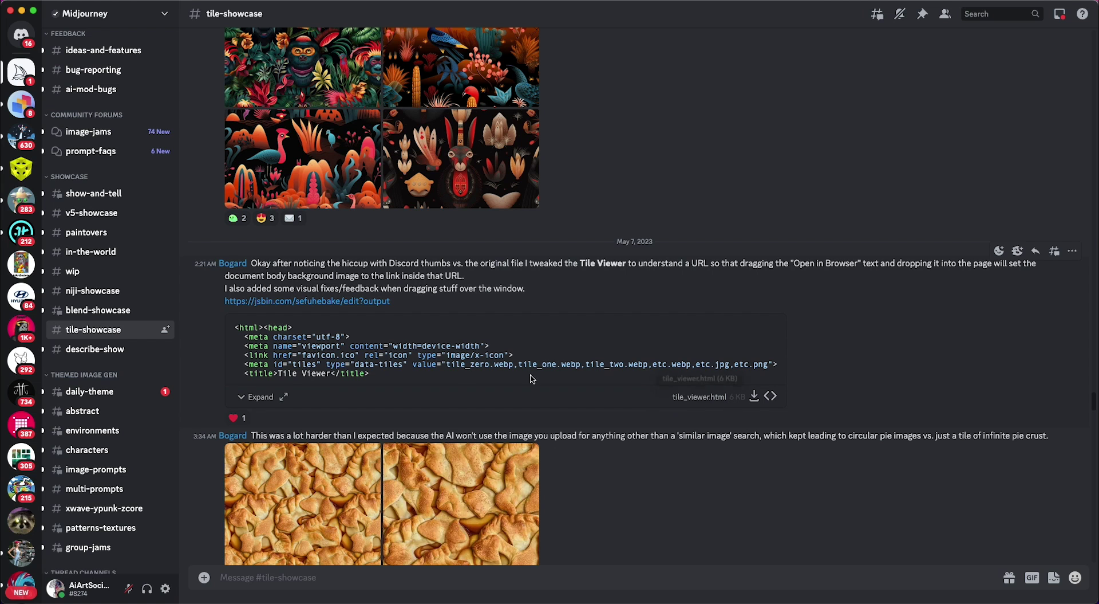
left_click_drag(249, 263, 357, 275)
left_click(543, 327)
right_click(516, 269)
left_click(573, 427)
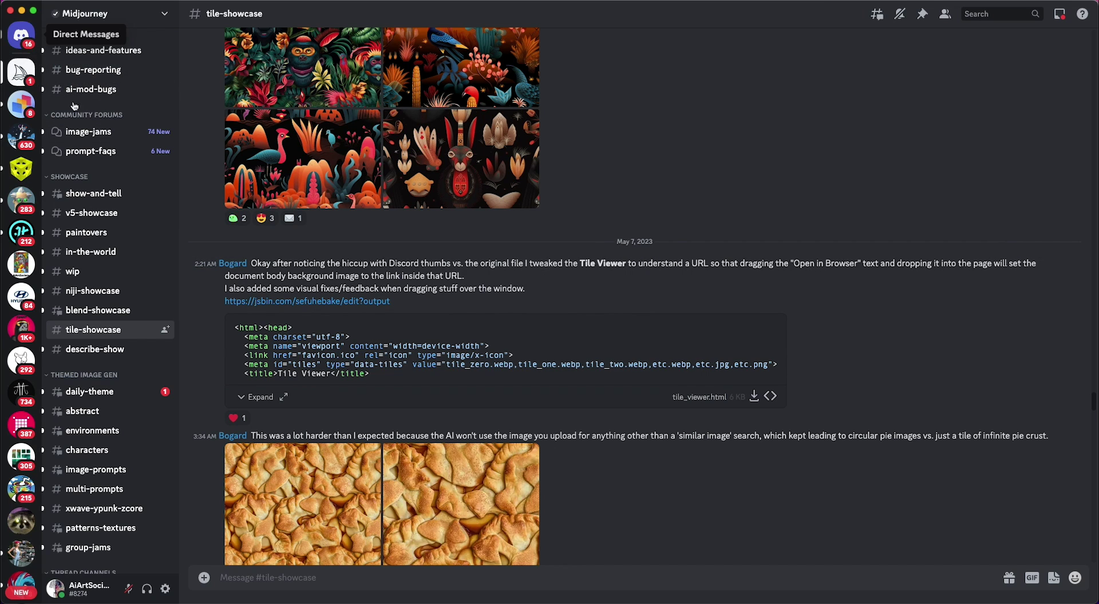
Return to the Midjourney Bot direct messages
key("super+alt+Up")
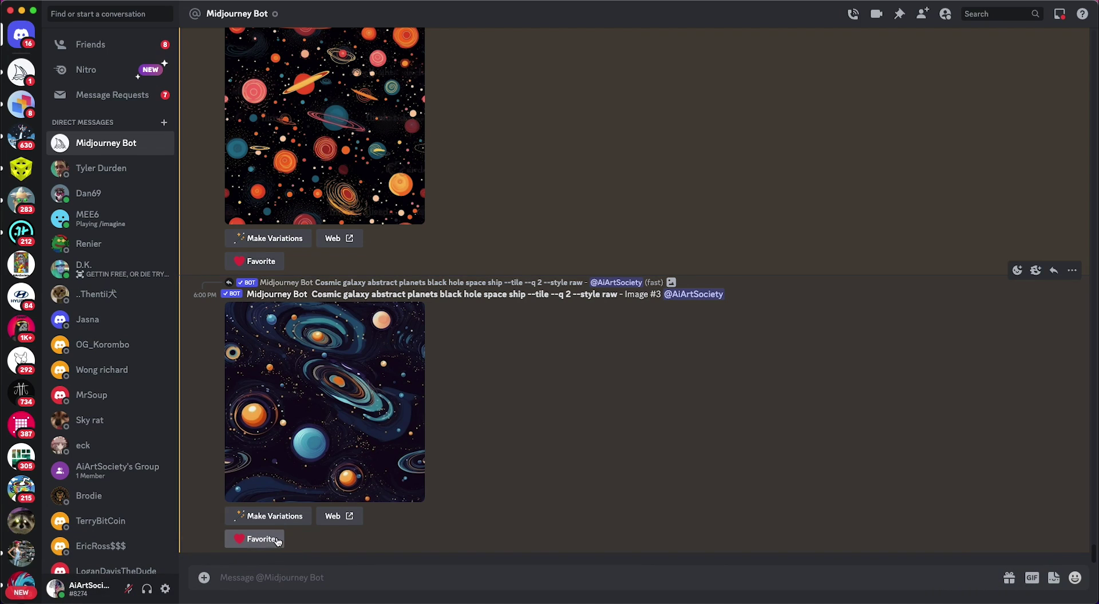
mouse_move(224, 600)
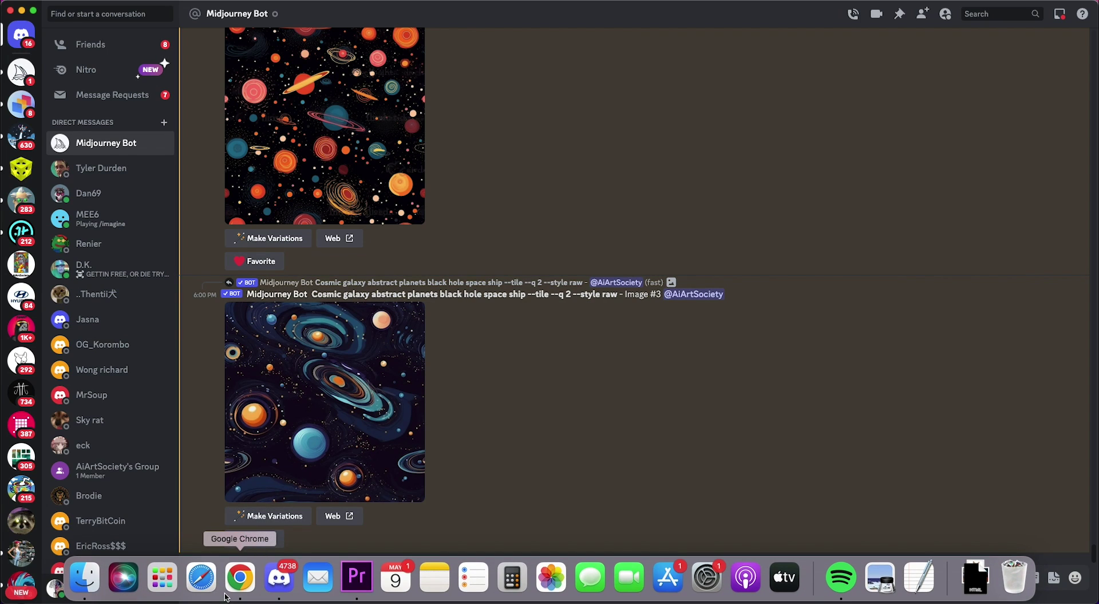